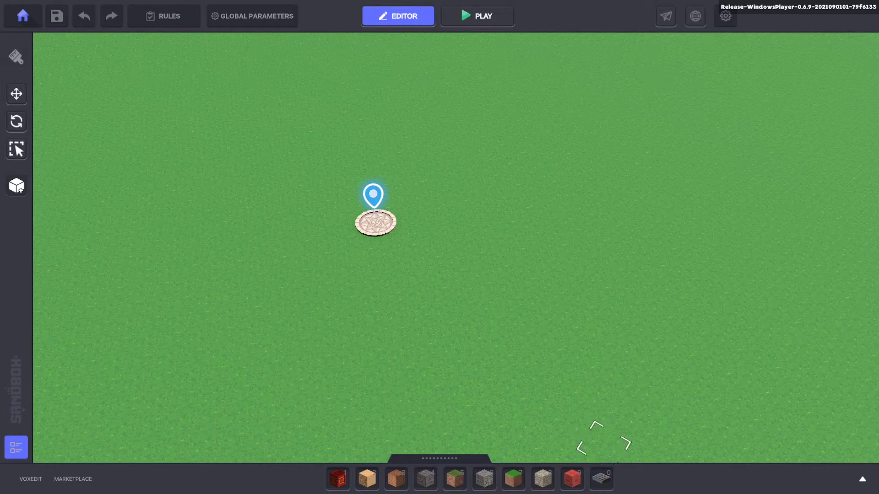
Step: Place a TNT Crate on the grass a short distance from the spawn point
middle_drag(514, 224, 541, 259)
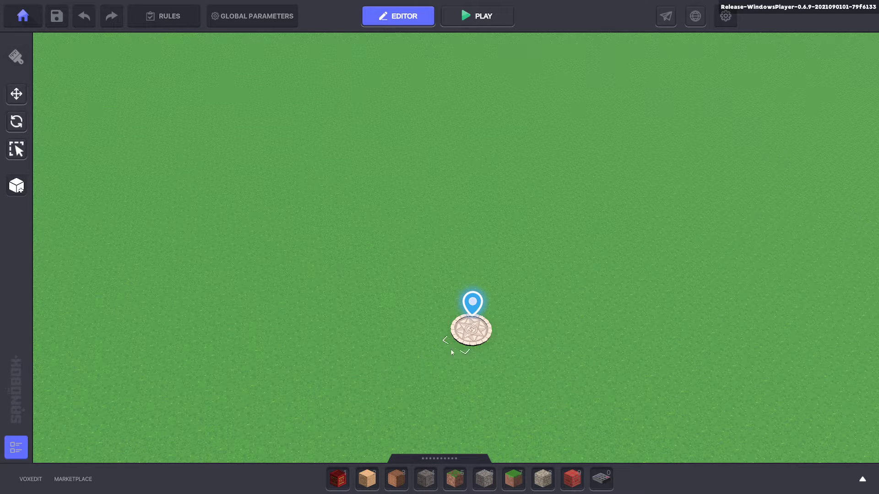
right_drag(396, 366, 397, 346)
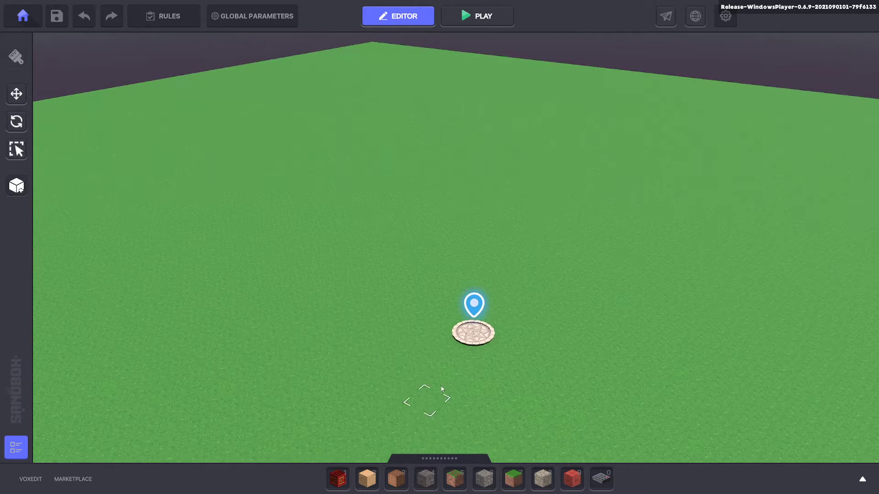
scroll(405, 362, up, 2)
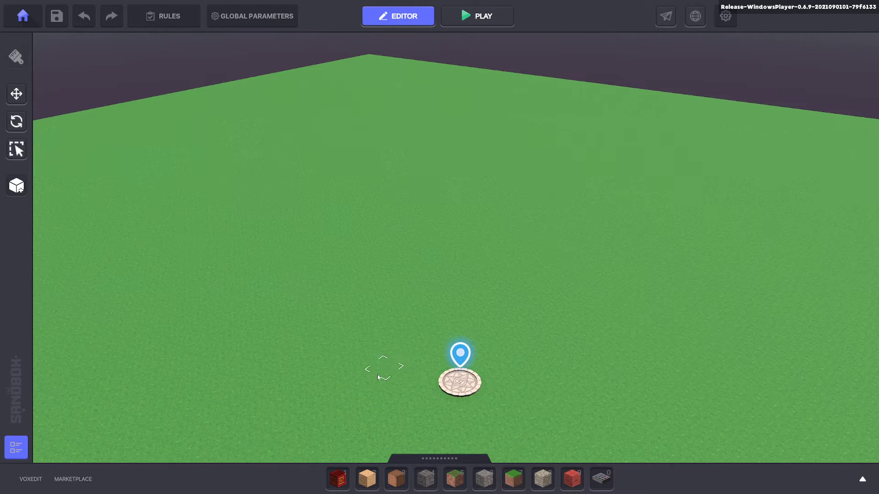
scroll(366, 385, down, 2)
scroll(364, 390, up, 1)
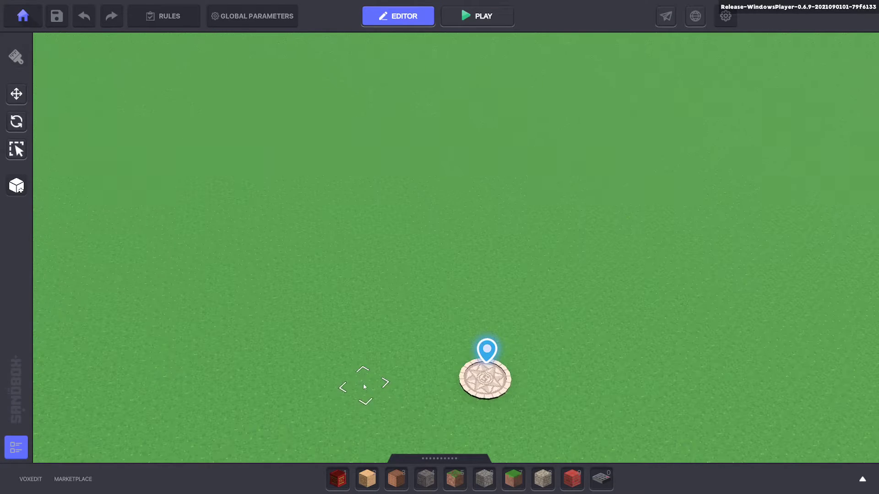
middle_drag(361, 383, 340, 378)
right_drag(333, 376, 344, 382)
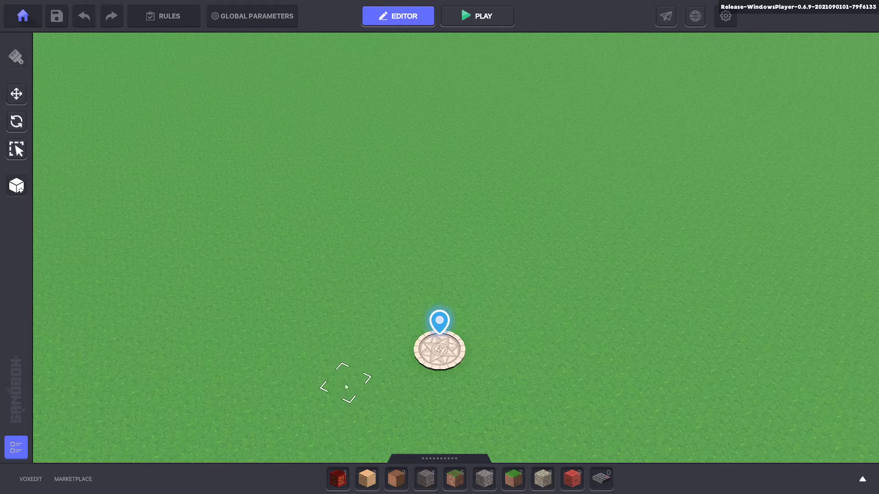
click(338, 480)
click(357, 251)
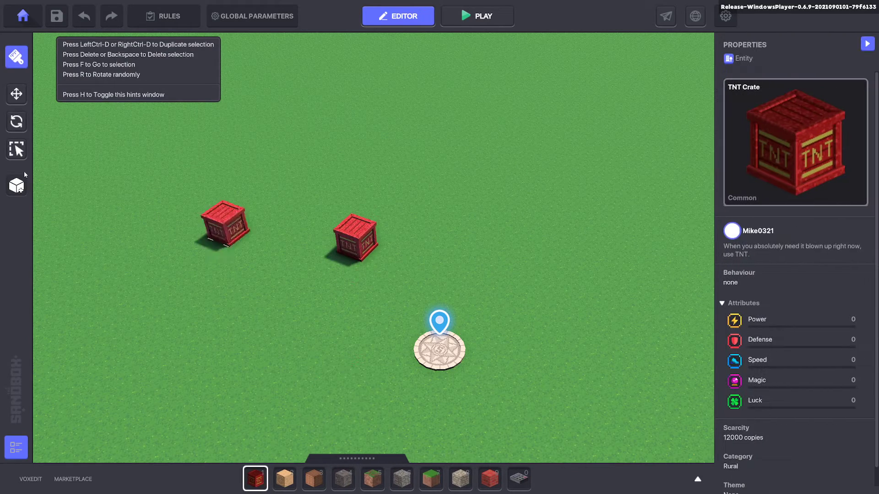
Step: Select the placed TNT crate and add the Health and Pickable components to it
click(16, 94)
click(351, 235)
scroll(853, 338, down, 5)
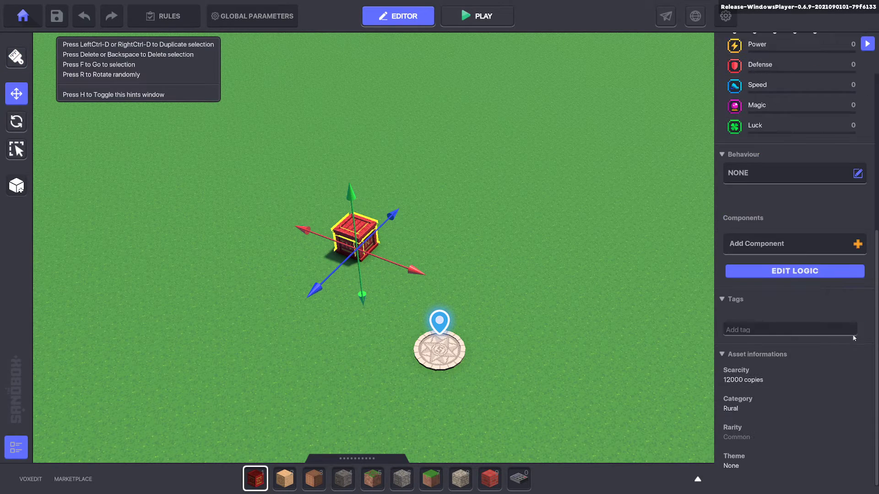
click(799, 247)
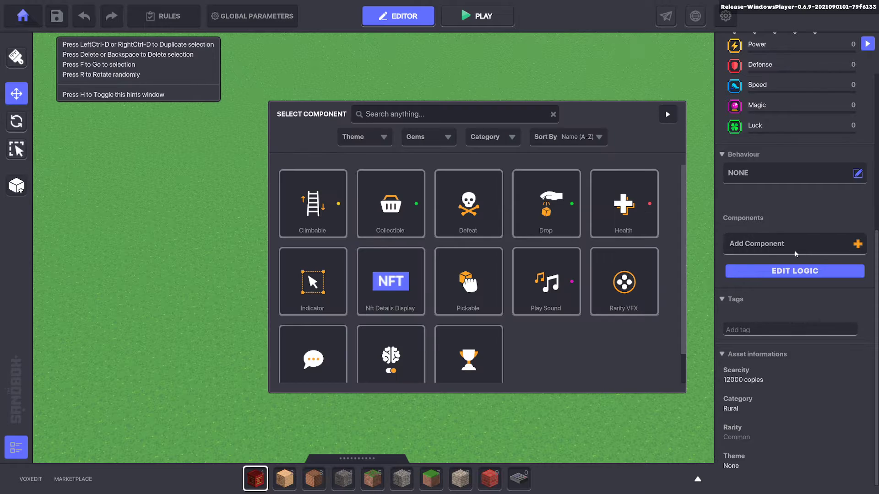
click(611, 213)
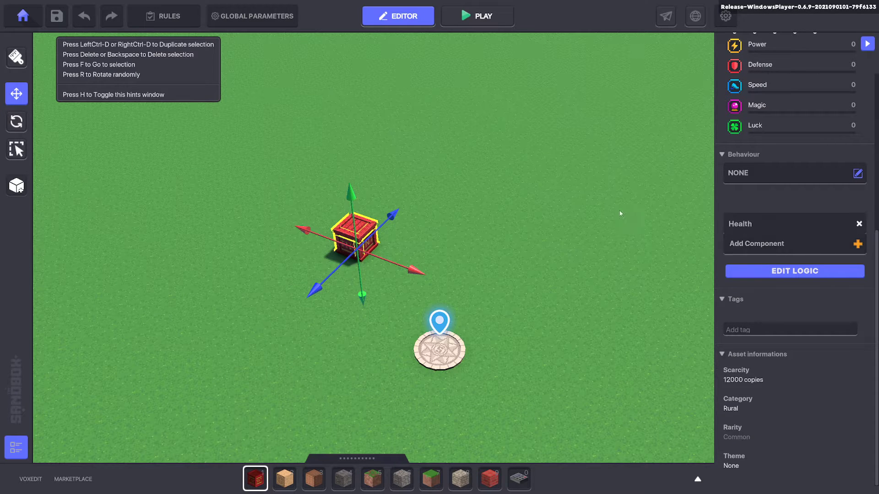
click(819, 283)
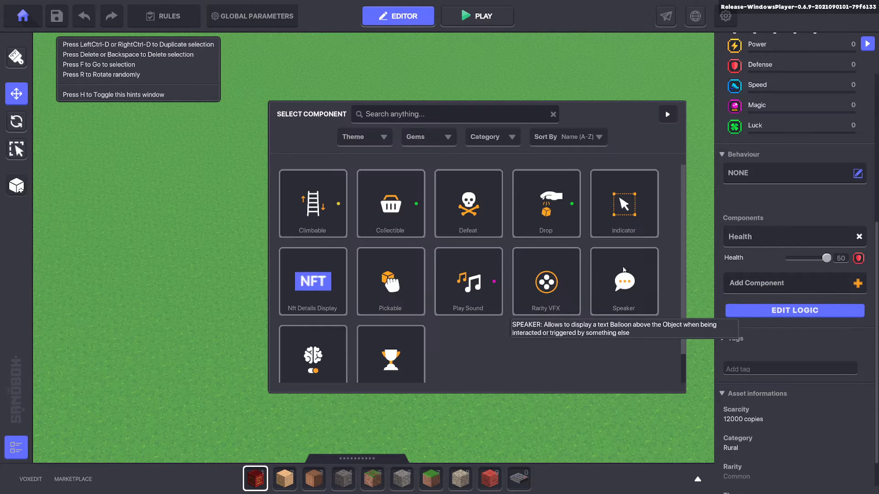
click(395, 293)
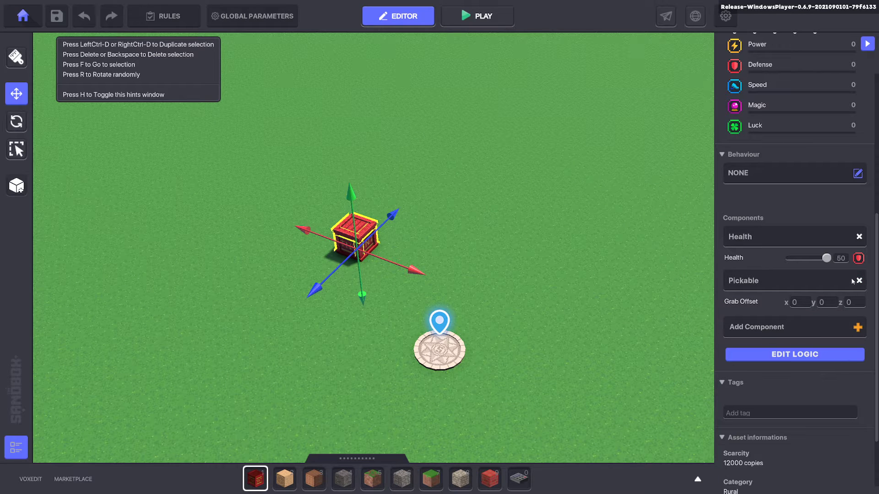
Step: Set the TNT crate's health to 1 and open its detailed logic settings
click(840, 259)
text(1)
click(791, 354)
scroll(788, 349, down, 1)
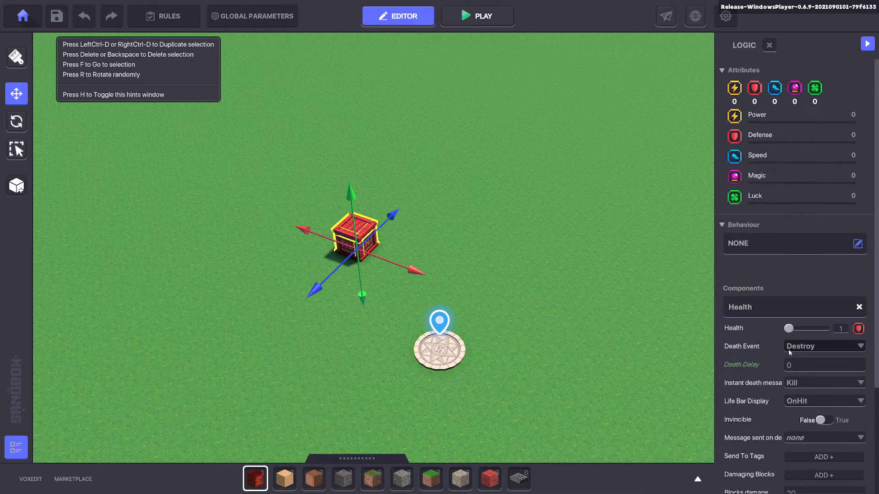
Step: Set the crate's Death Event to RespawnToTag with the Respawn Tag TNT.Respawn
click(791, 348)
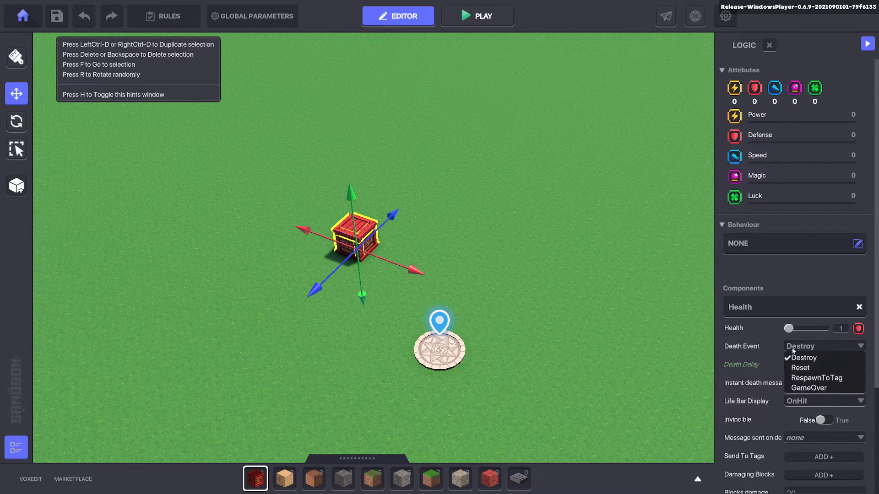
click(811, 378)
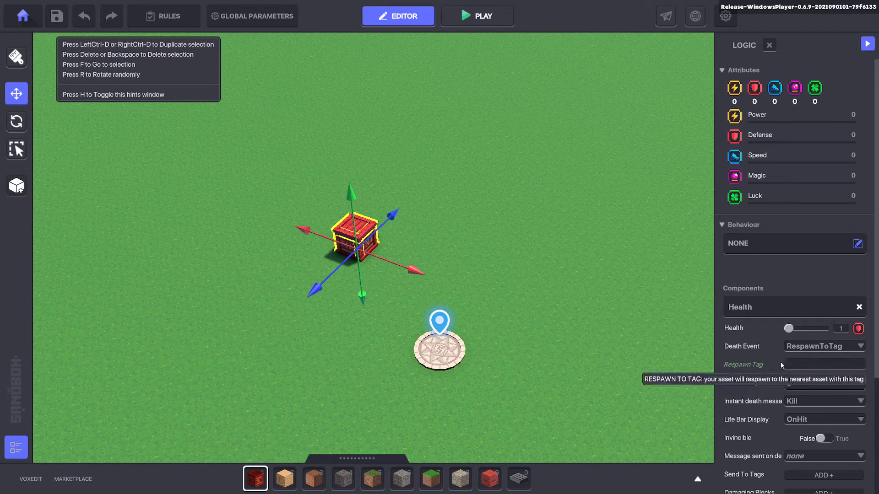
click(804, 366)
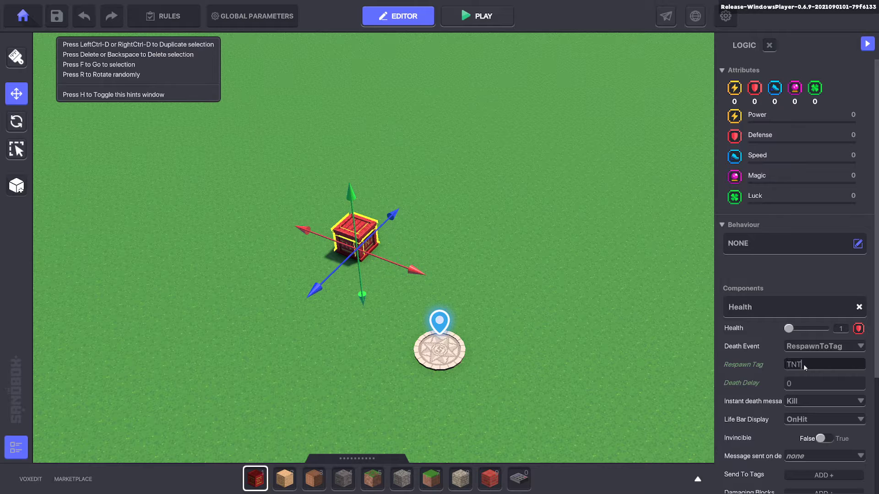
text(TNT)
text( Respawn)
Step: Set the crate's Death Delay to 2 and its Life Bar Display to Hidden
click(804, 386)
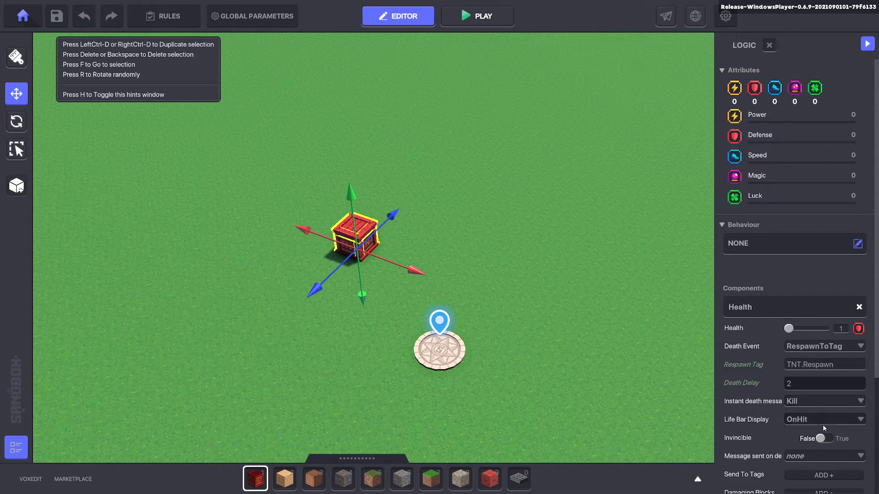
click(807, 422)
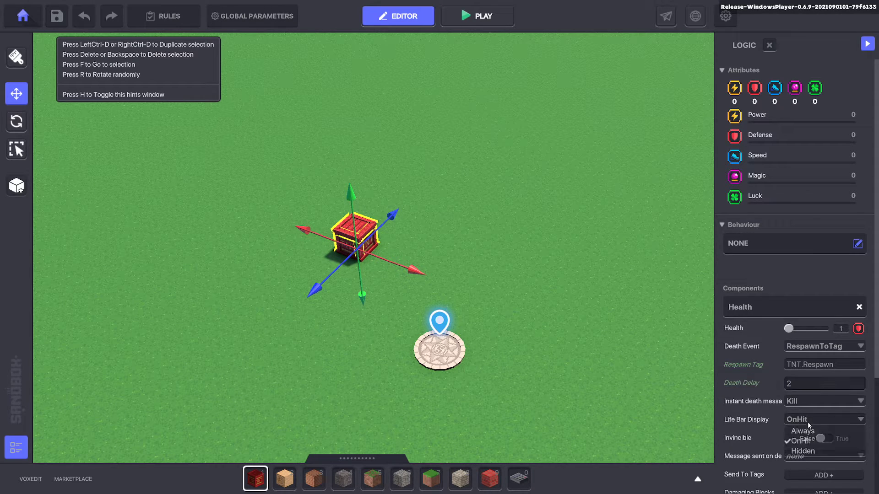
click(803, 451)
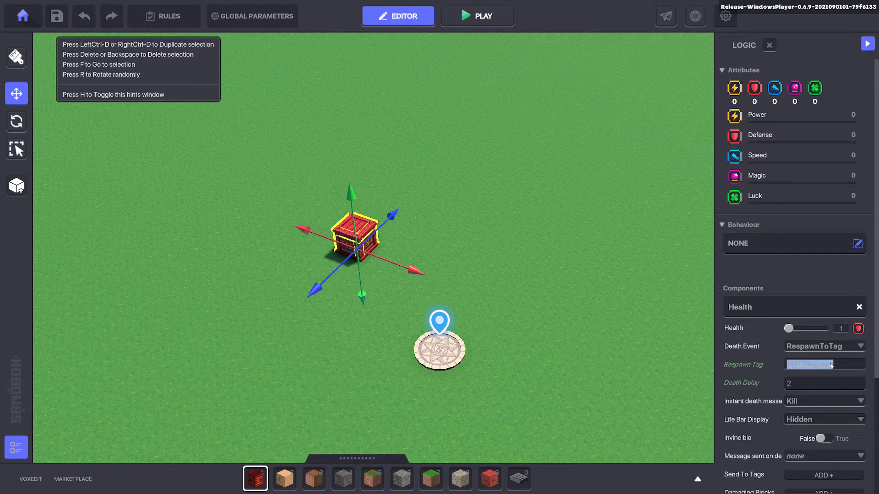
Step: Place a NumPad Switch on the grass well away from the TNT crate, on the far side of the spawn point
key(0)
middle_drag(562, 332, 502, 305)
click(524, 232)
click(7, 91)
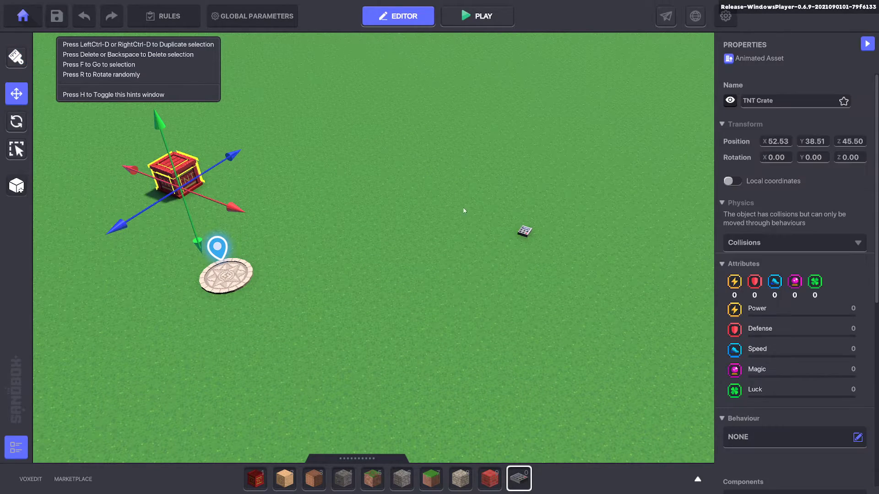
Step: Select the NumPad Switch and change its behaviour from Button to NONE
click(533, 232)
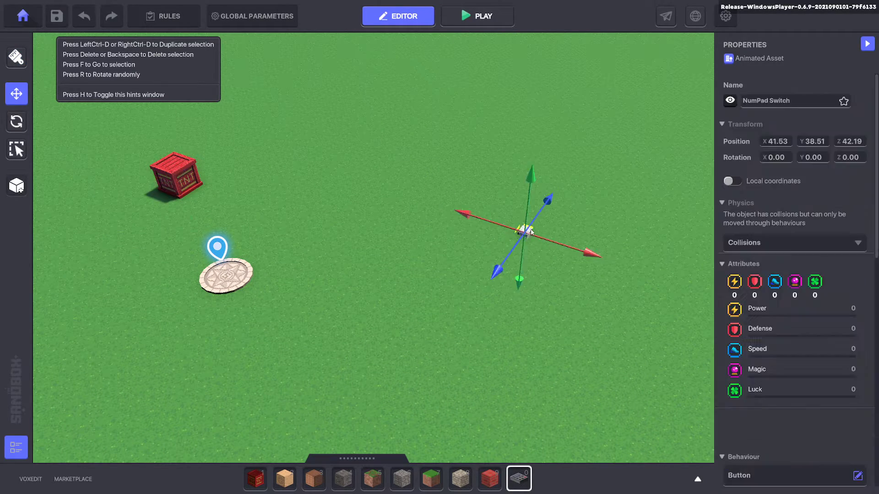
scroll(806, 273, down, 5)
scroll(809, 188, up, 5)
scroll(810, 188, down, 8)
click(857, 94)
click(307, 193)
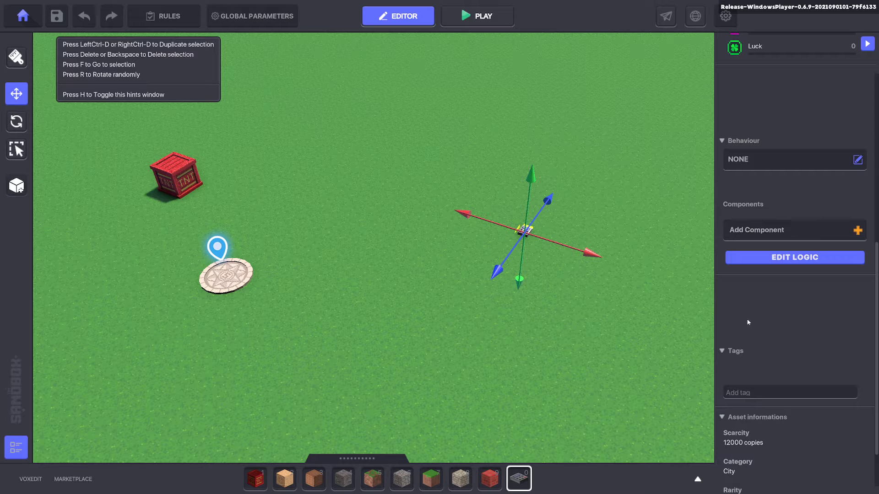
Step: Add the tag TNT.Respawn to the NumPad Switch and deselect it
click(734, 392)
text(TNT.Respawn)
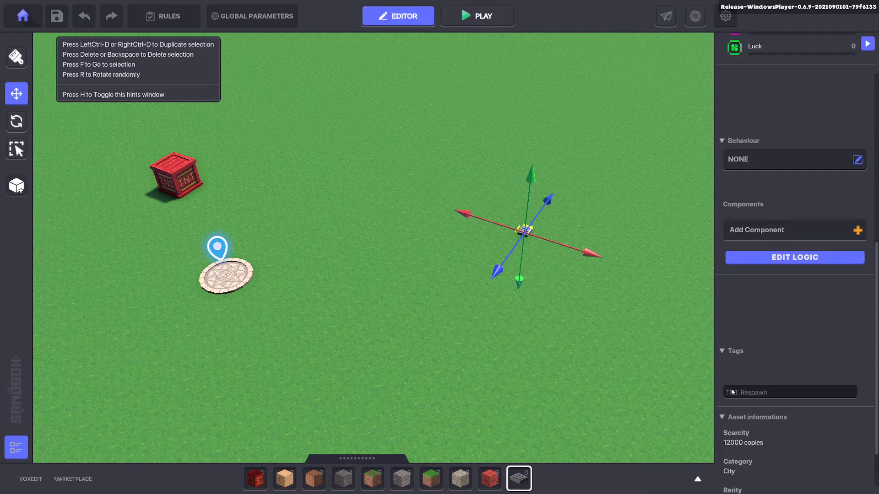
key(Return)
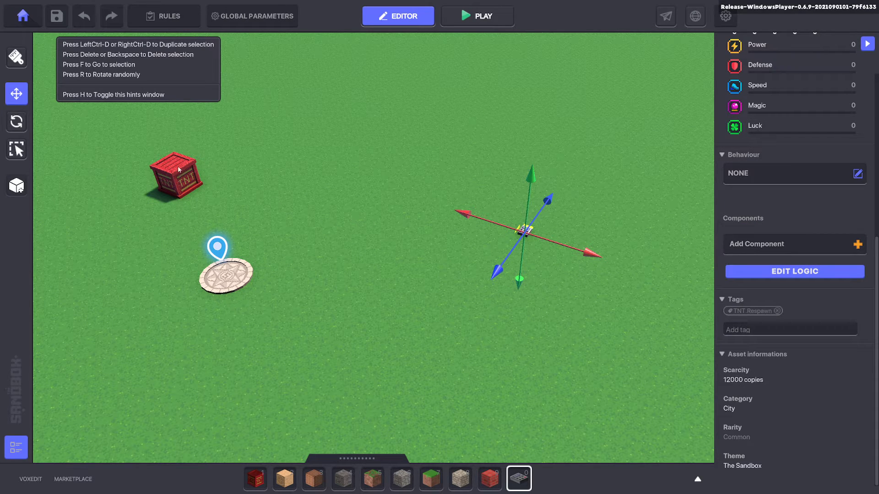
click(331, 275)
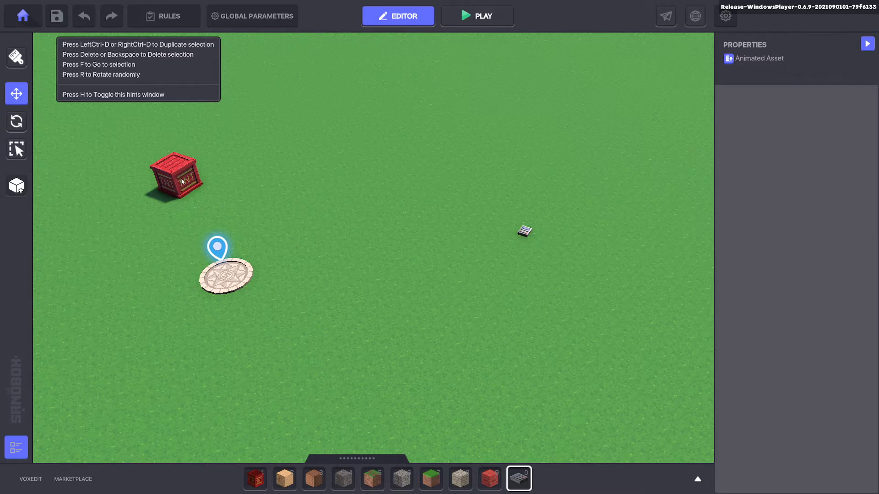
Step: Play-test the experience by striking the TNT crate with the sword to check its respawn, and return to the editor
key(ctrl+p)
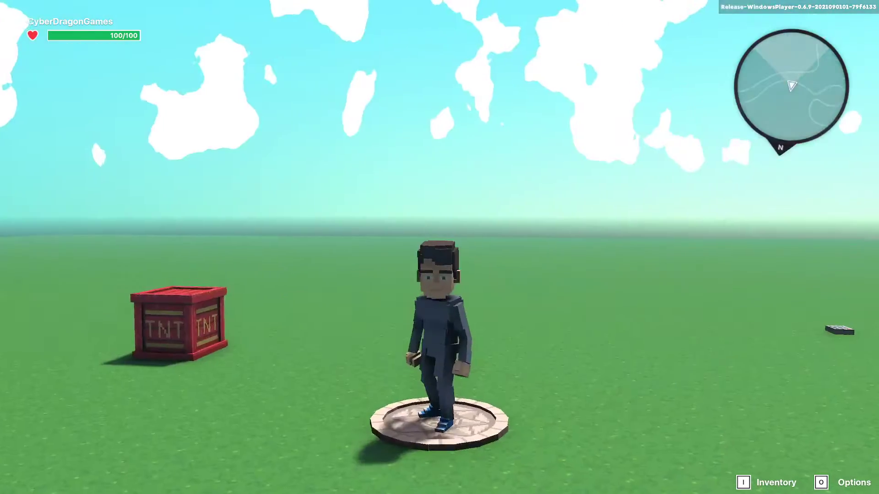
key(w)
click(439, 247)
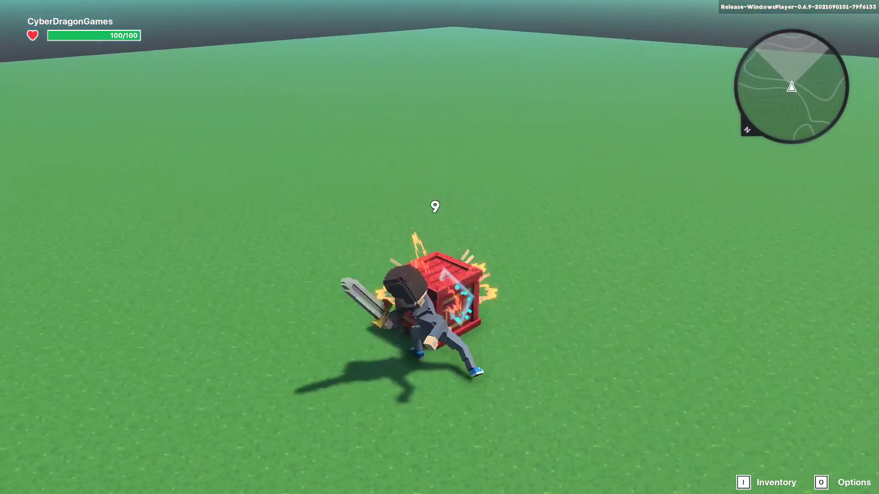
key(s)
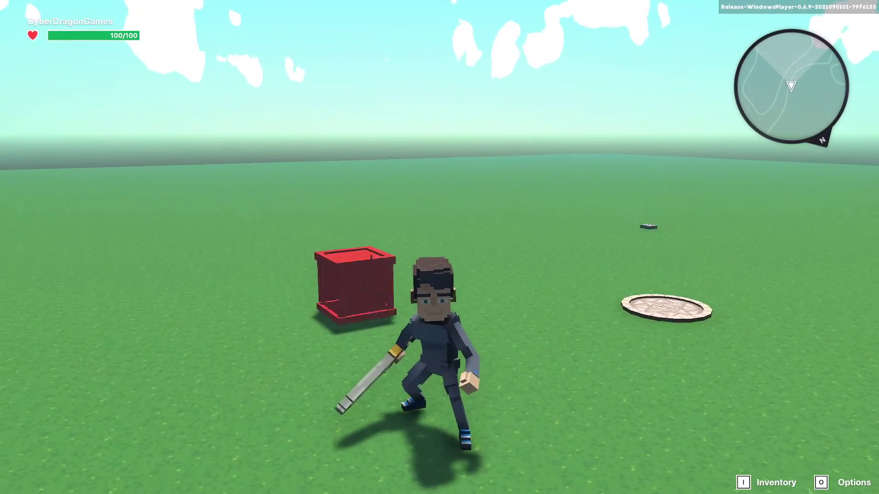
key(w)
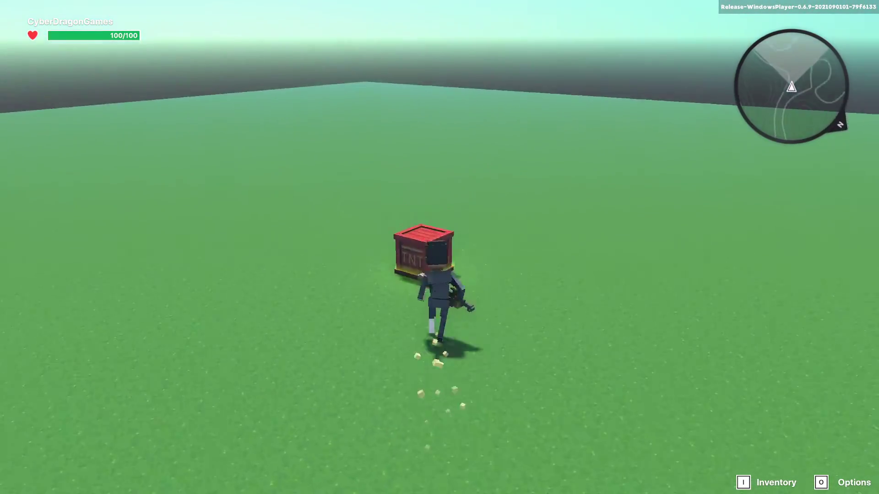
click(439, 247)
key(w)
click(440, 247)
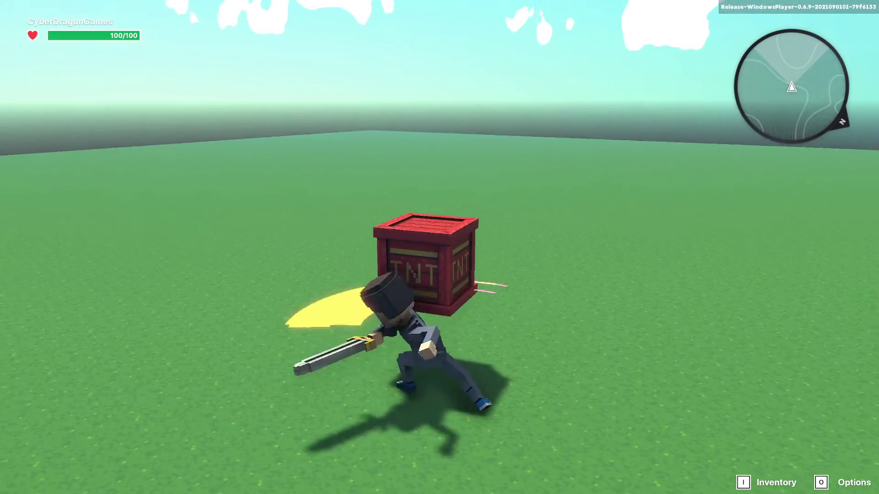
click(440, 247)
key(s)
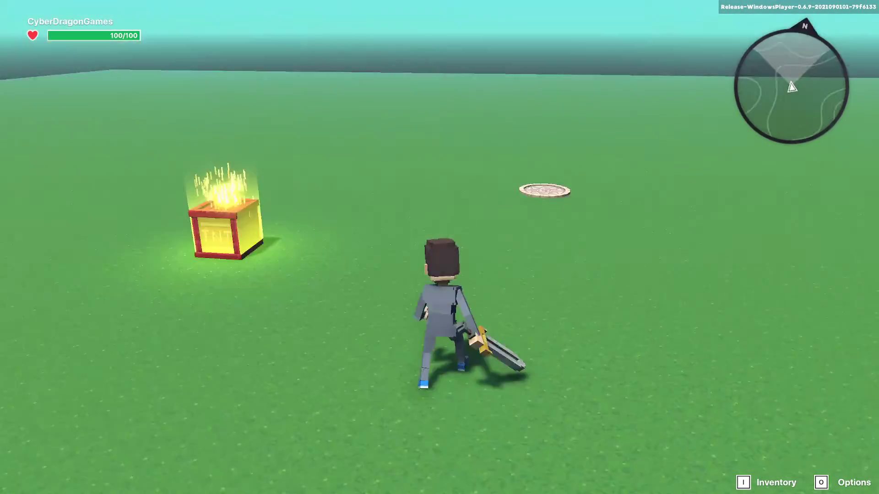
key(w)
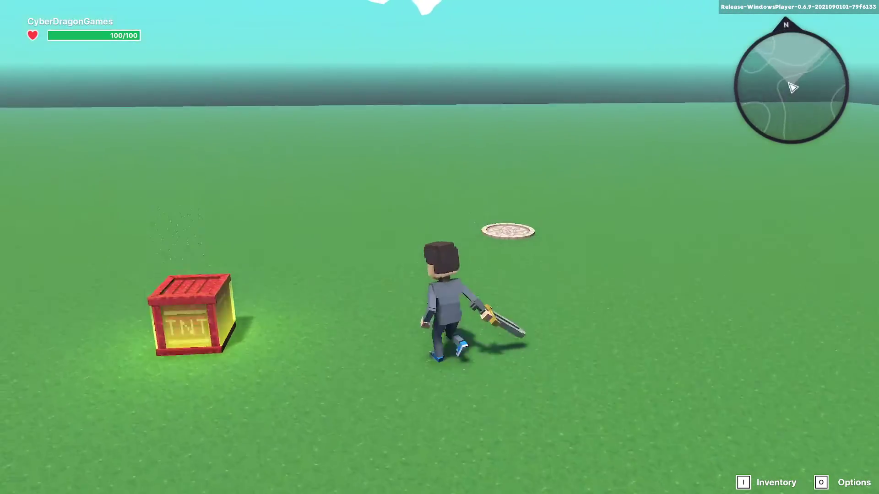
key(Escape)
Step: Place a second NumPad Switch on the grass right beside the TNT crate
middle_drag(294, 197, 318, 210)
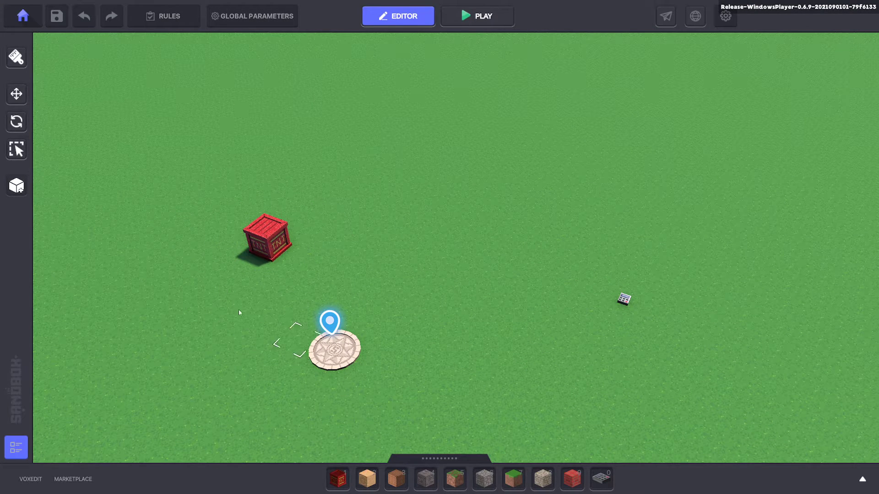
middle_drag(293, 185, 333, 200)
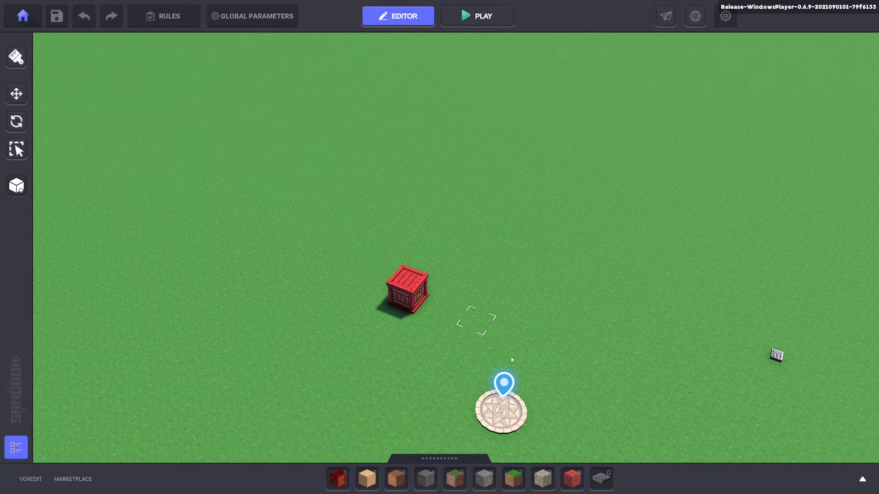
click(601, 479)
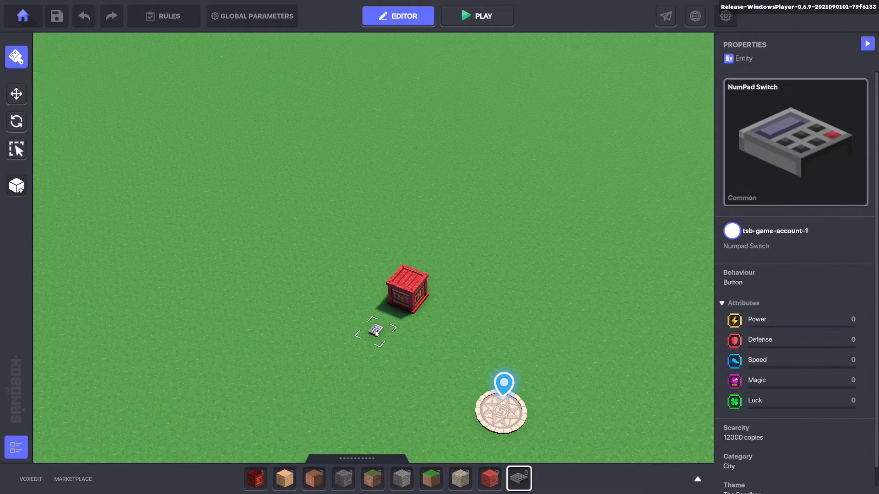
click(375, 333)
click(15, 94)
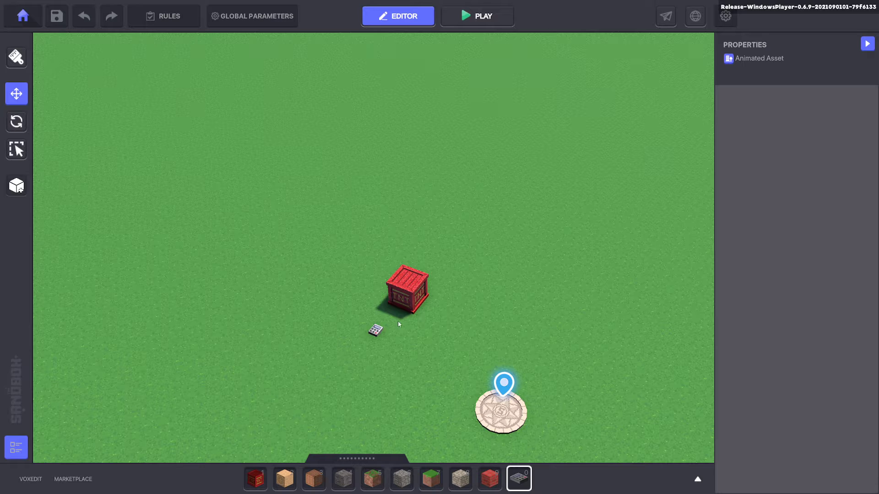
Step: Select the second NumPad Switch, change its behaviour to Message Broadcaster and remove its Indicator component
click(375, 331)
click(759, 437)
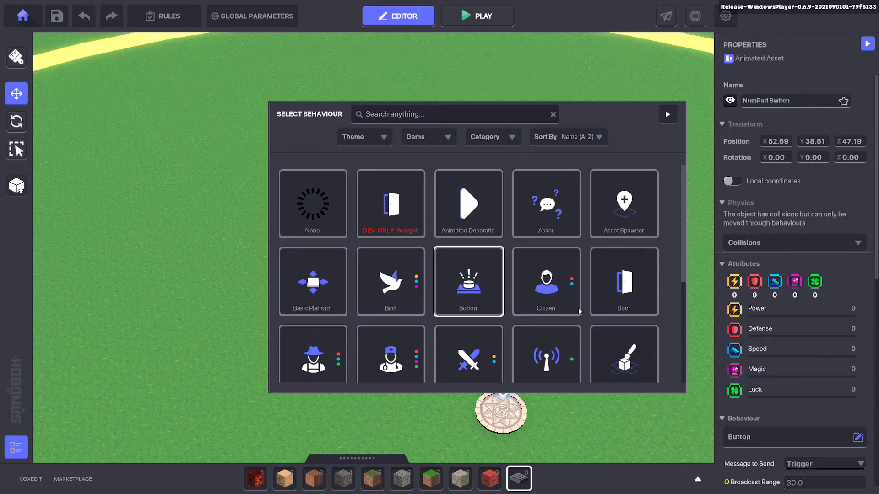
scroll(570, 319, down, 1)
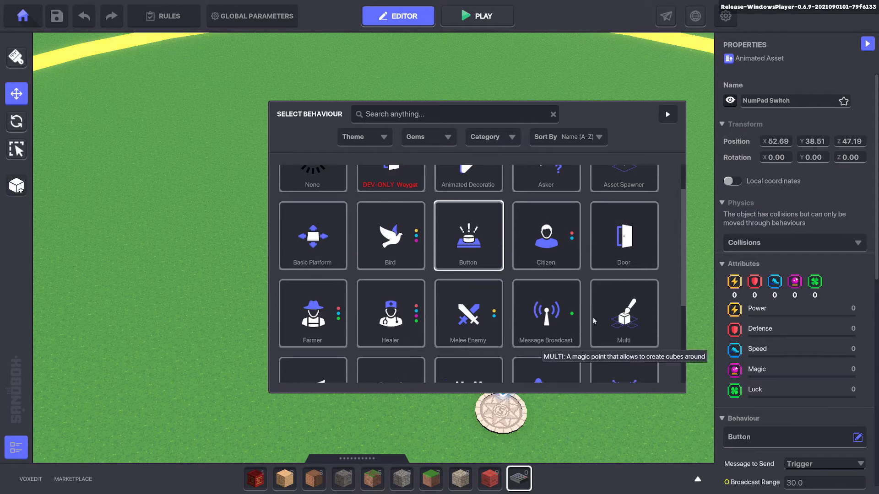
click(537, 323)
scroll(807, 263, down, 6)
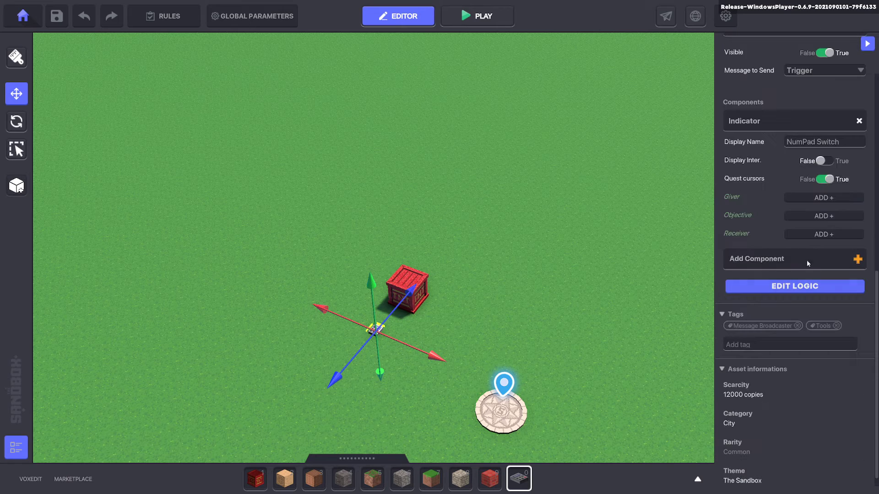
click(859, 120)
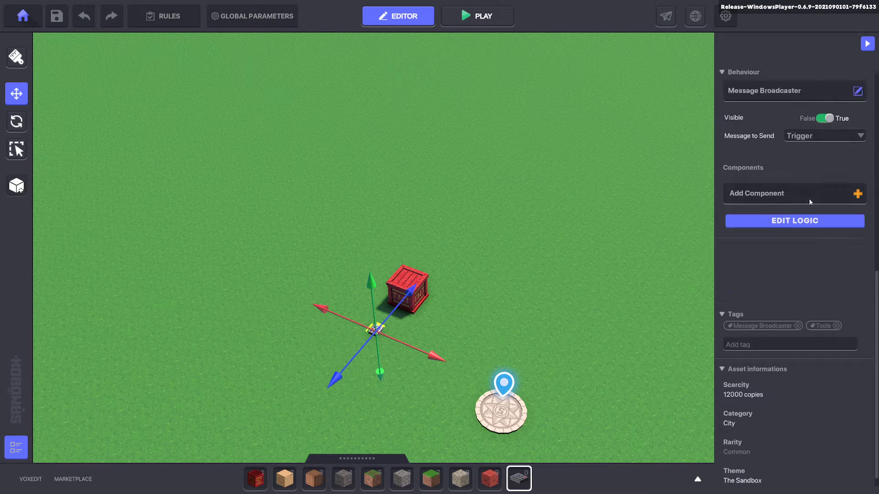
Step: Open the switch's logic and set its Message to Send to Damage:50
click(784, 222)
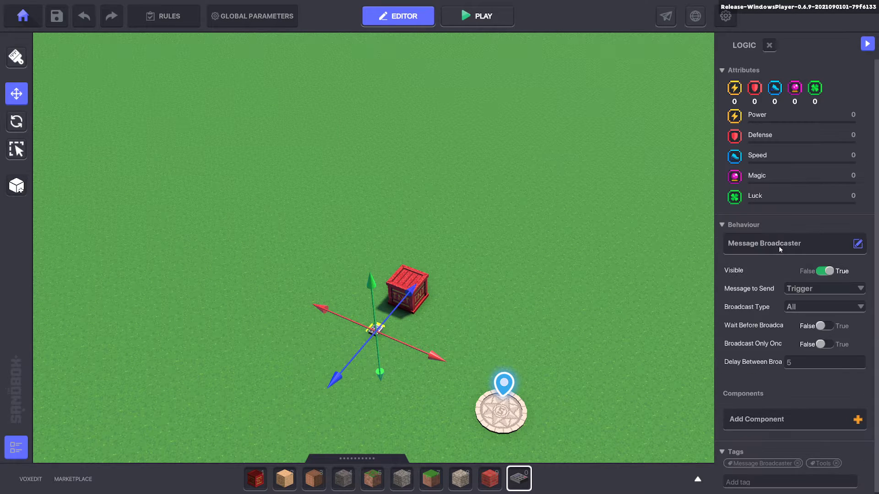
click(746, 479)
text(Damage:50)
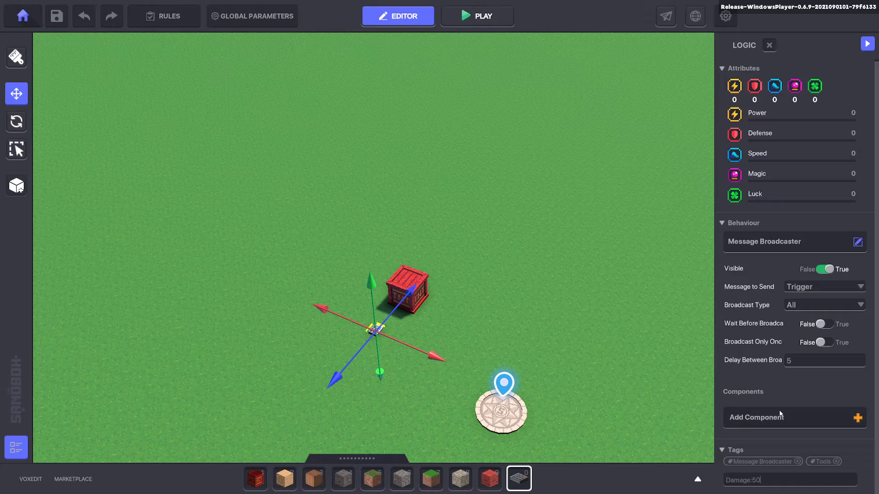
key(ctrl+a)
key(ctrl+c)
key(BackSpace)
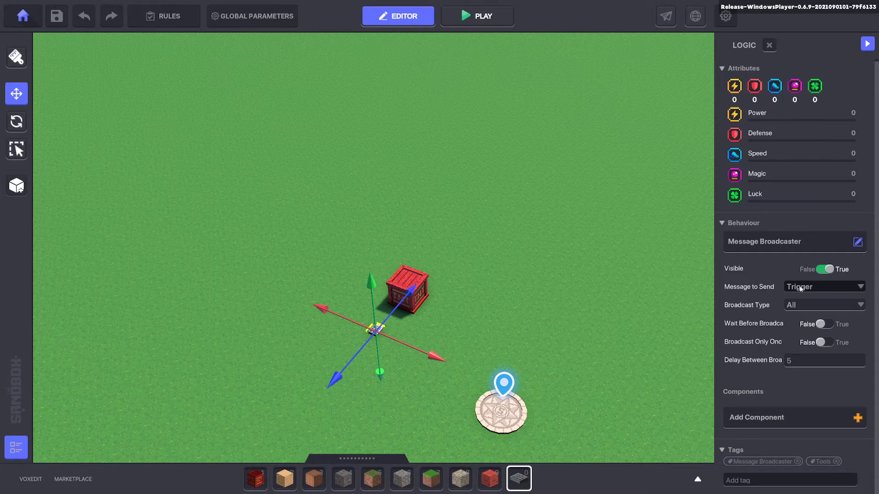
click(800, 288)
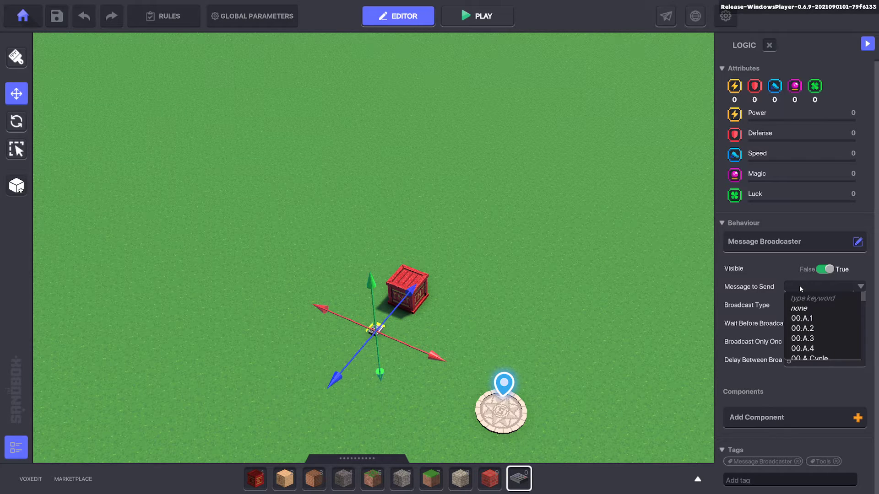
key(ctrl+v)
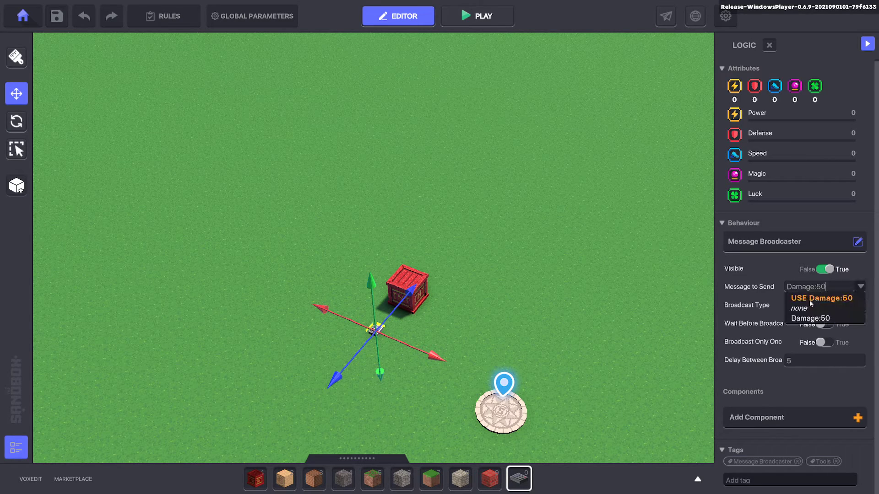
click(832, 298)
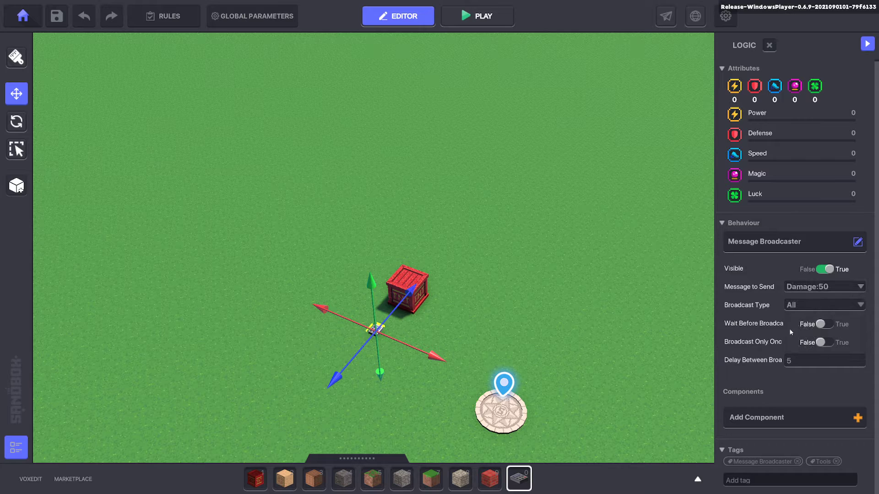
Step: Set the switch's Broadcast Type to EveryoneInRange with a Broadcast Range of 4
click(815, 305)
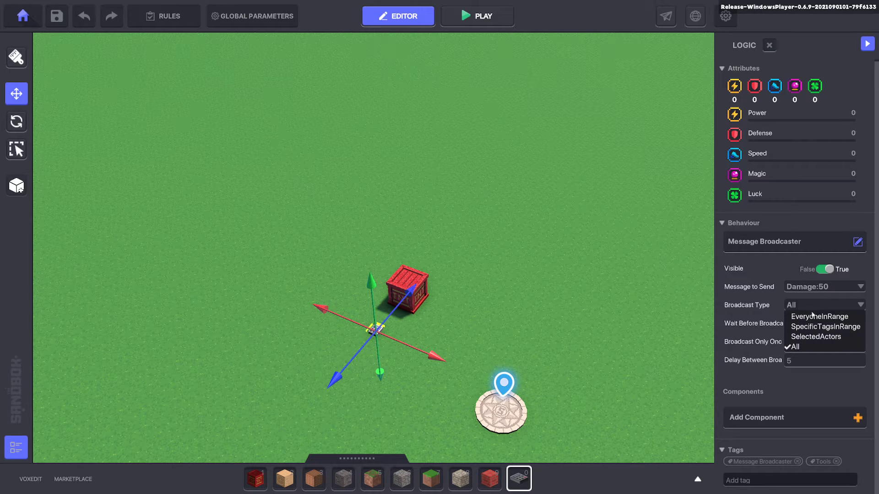
click(816, 310)
click(815, 325)
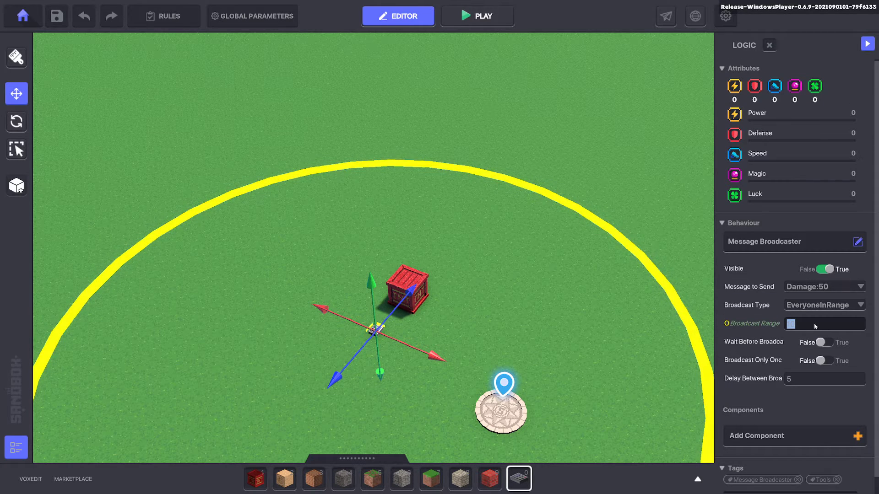
text(4)
key(Return)
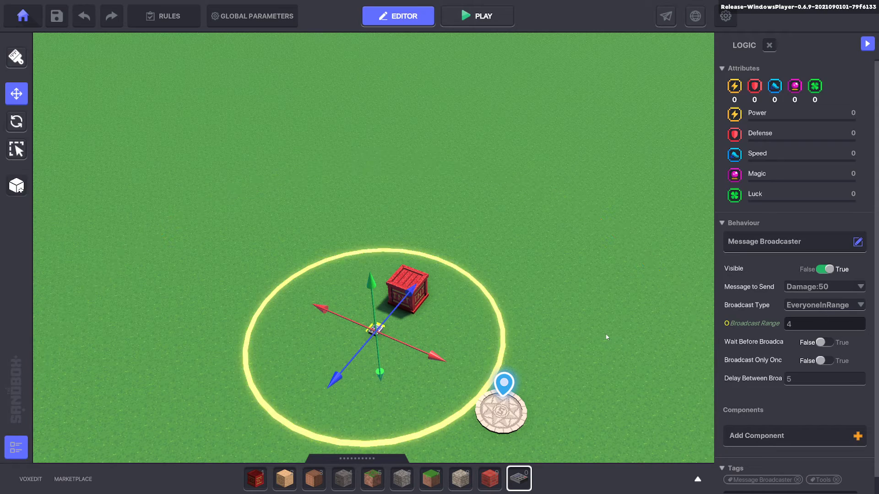
Step: Nudge the NumPad Switch slightly closer to the TNT crate and enable Wait Before Broadcast
drag(358, 351, 363, 346)
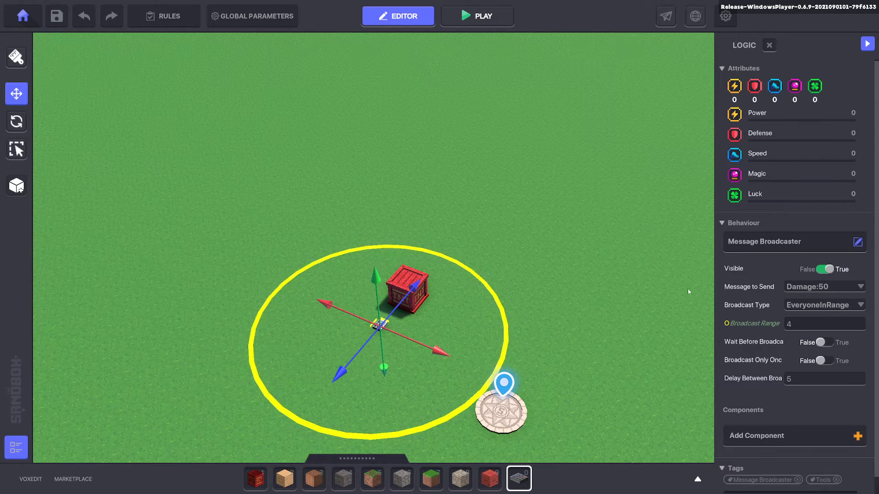
click(824, 343)
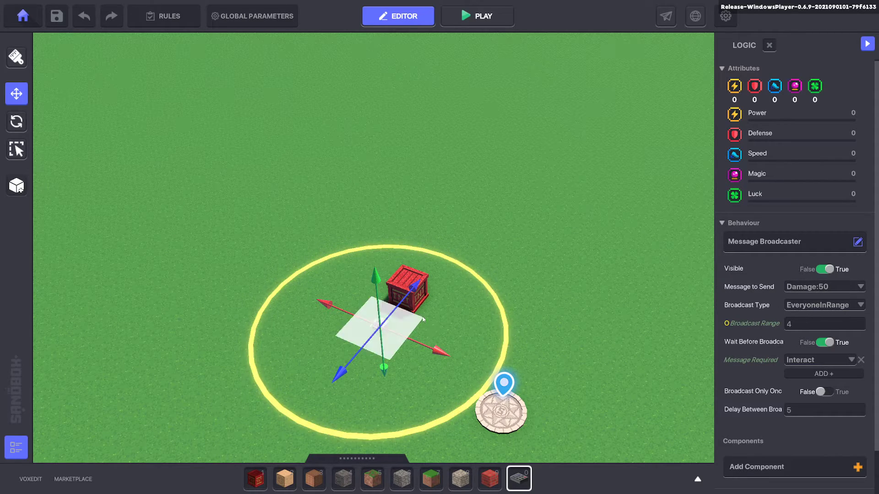
Step: In the TNT crate's logic, add TNT.Damage to the Health component's Send To Tags and copy that text
click(406, 289)
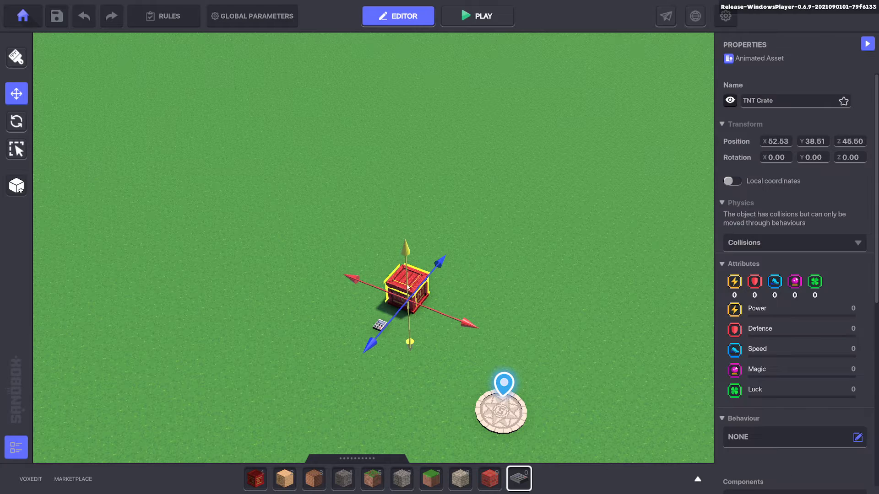
scroll(827, 326, down, 3)
scroll(828, 326, down, 5)
click(780, 277)
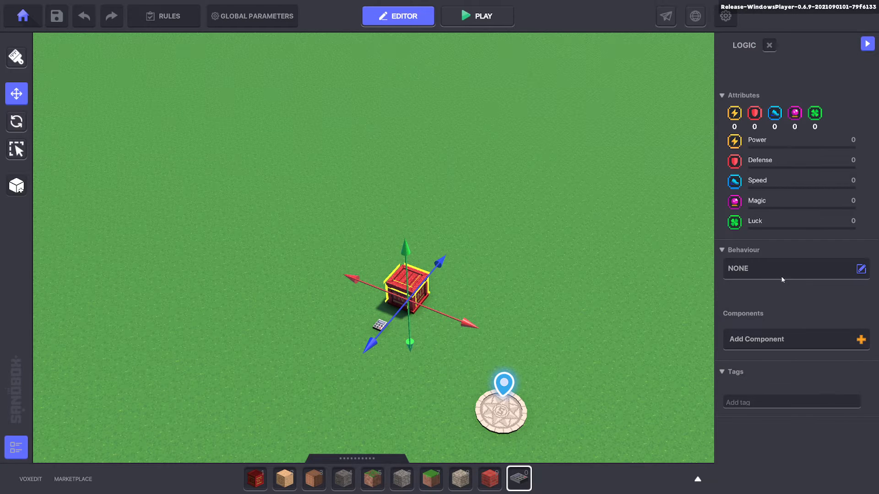
scroll(778, 288, down, 4)
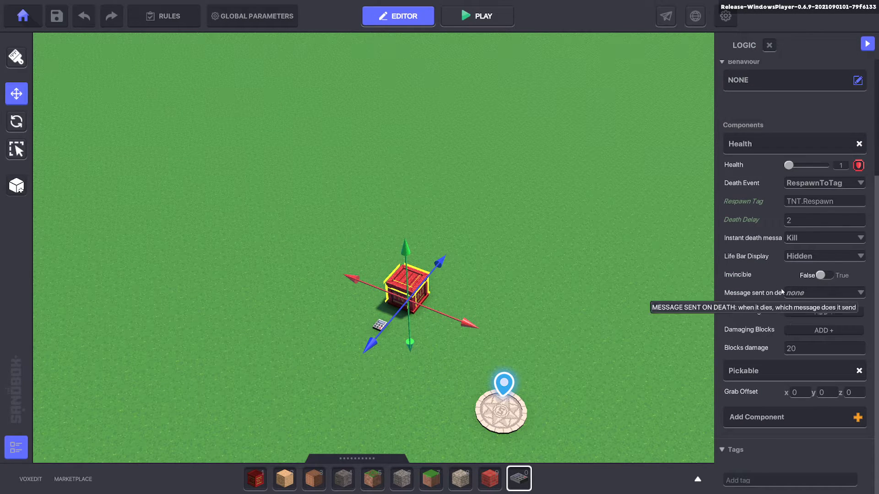
click(822, 313)
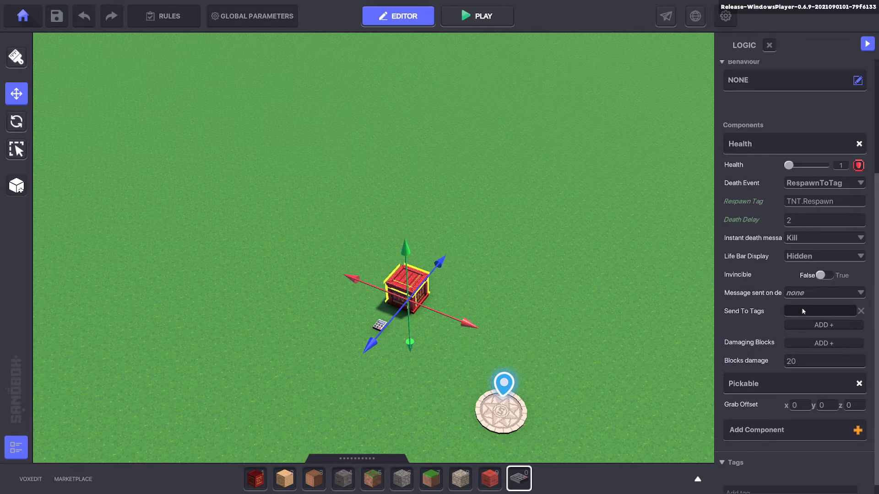
text(TNT.Damage)
key(ctrl+a)
key(ctrl+c)
Step: Set the TNT crate's Message sent on death to a new message named TNT.Damage
click(808, 295)
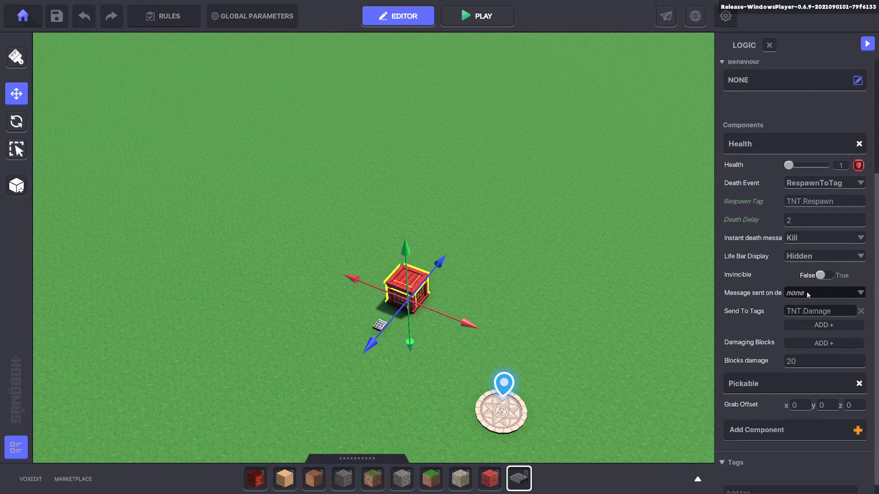
click(806, 293)
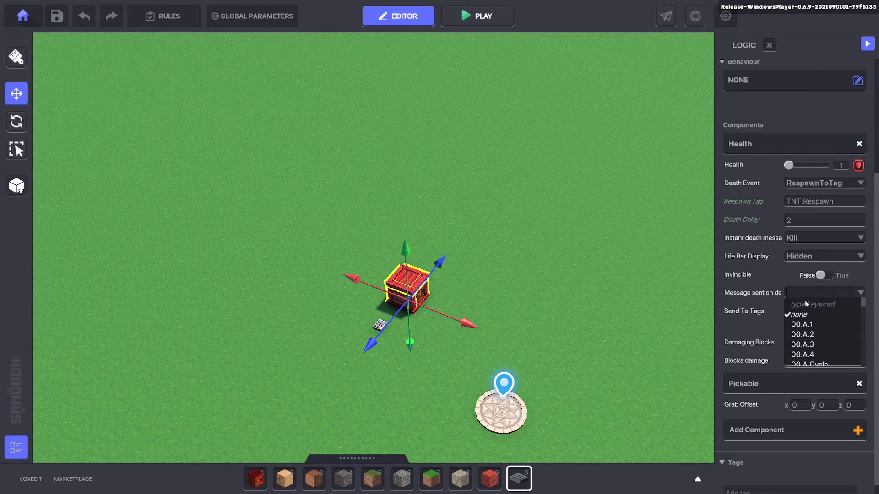
key(ctrl+v)
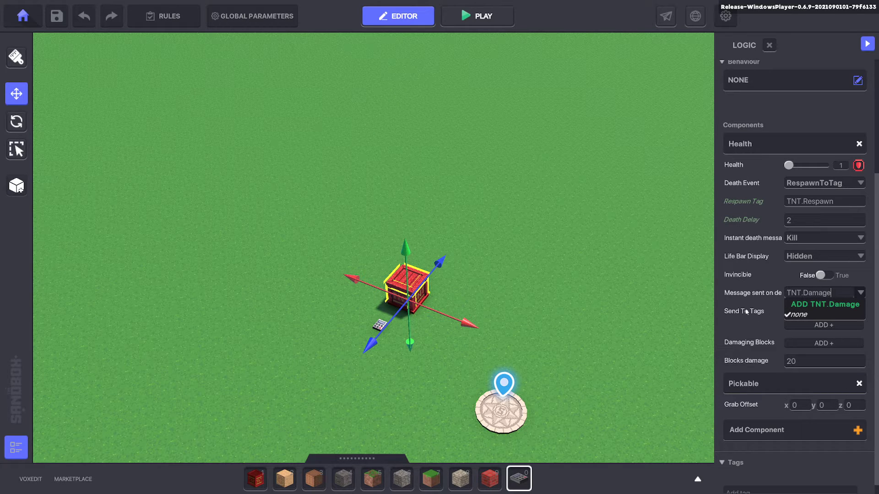
key(Return)
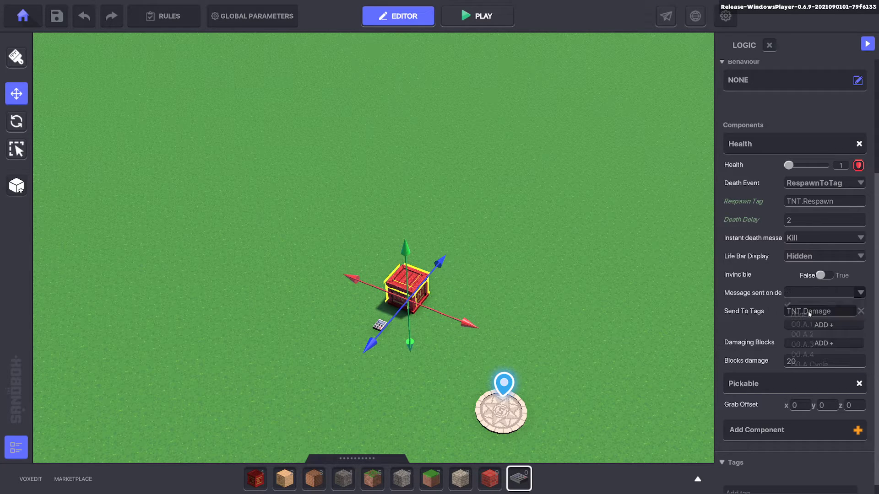
Step: Reselect the NumPad Switch, open its logic and add the tag TNT.Damage
click(374, 324)
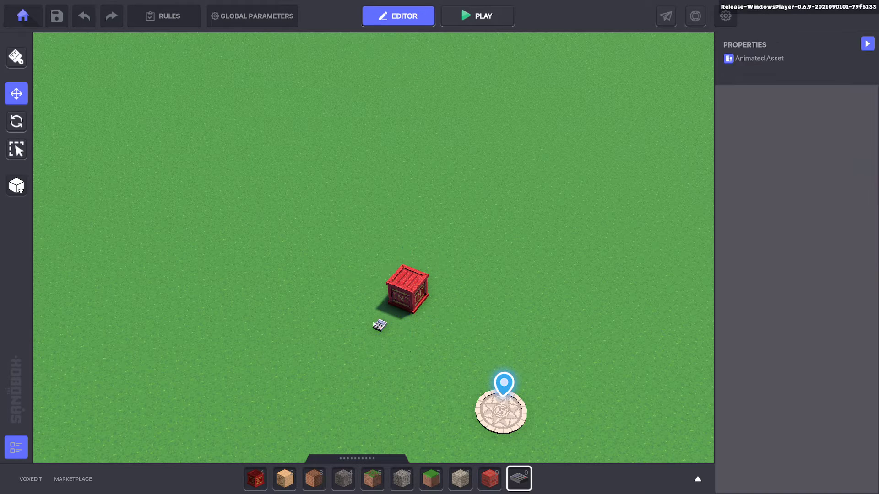
click(379, 324)
scroll(790, 275, down, 6)
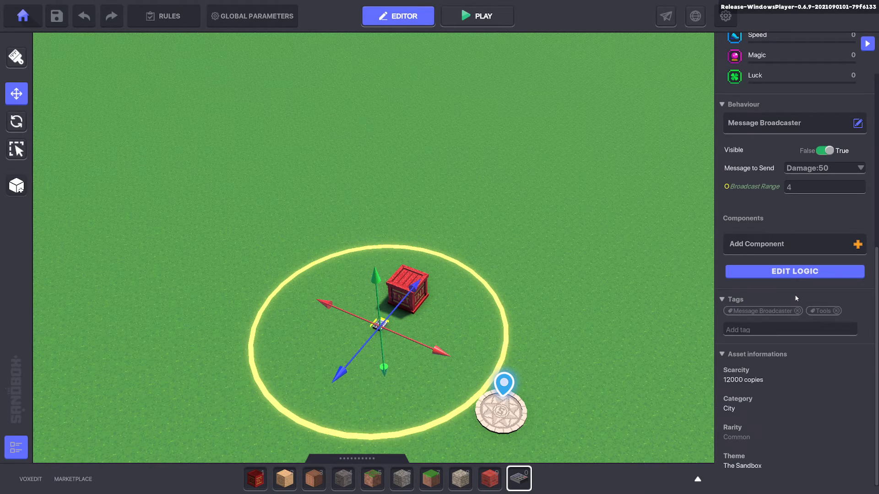
click(782, 274)
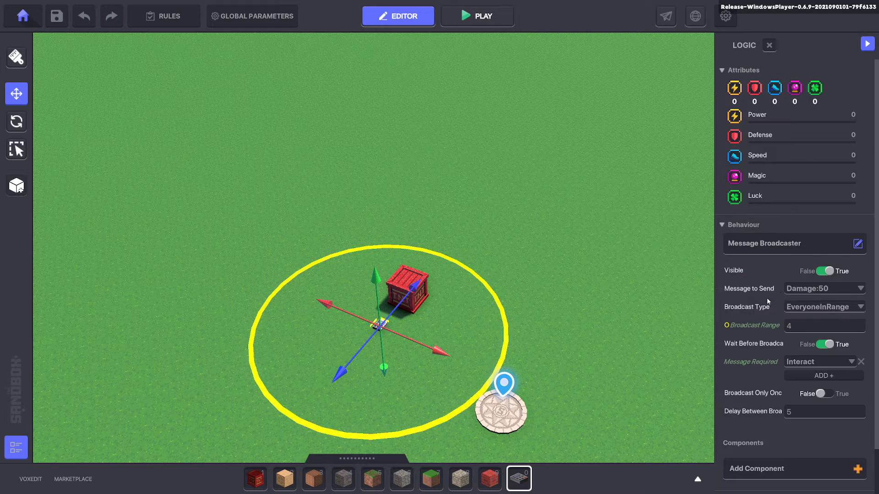
click(757, 482)
key(ctrl+v)
key(Return)
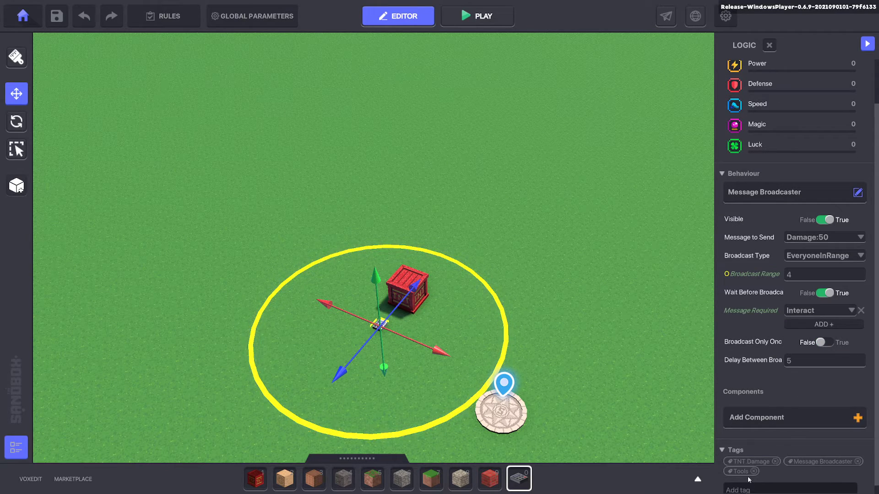
Step: Change the switch's Message Required for broadcasting from Interact to TNT.Damage
click(808, 312)
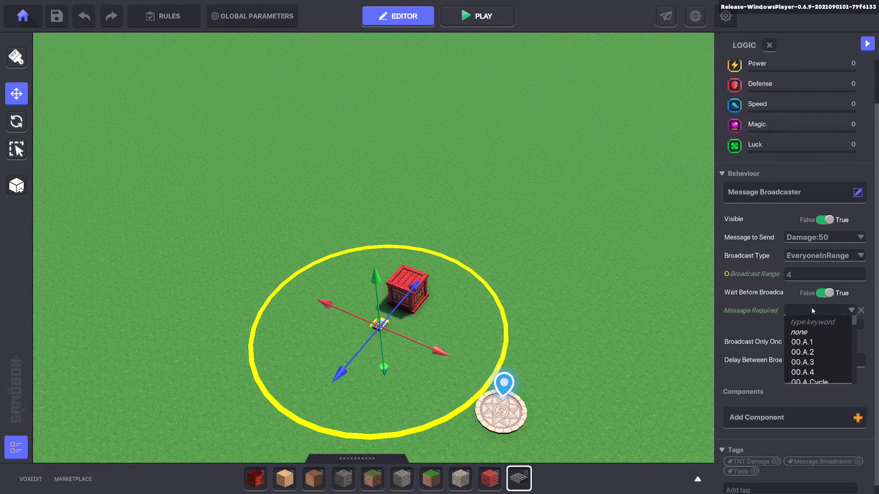
key(ctrl+v)
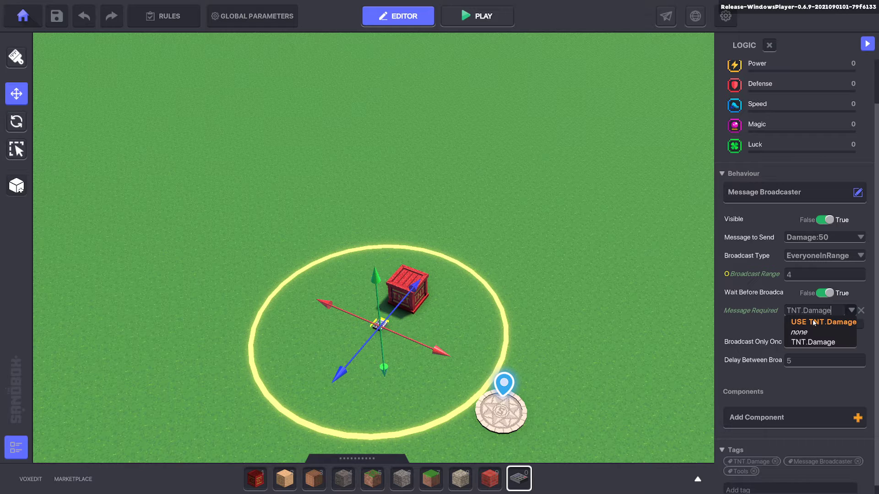
click(814, 322)
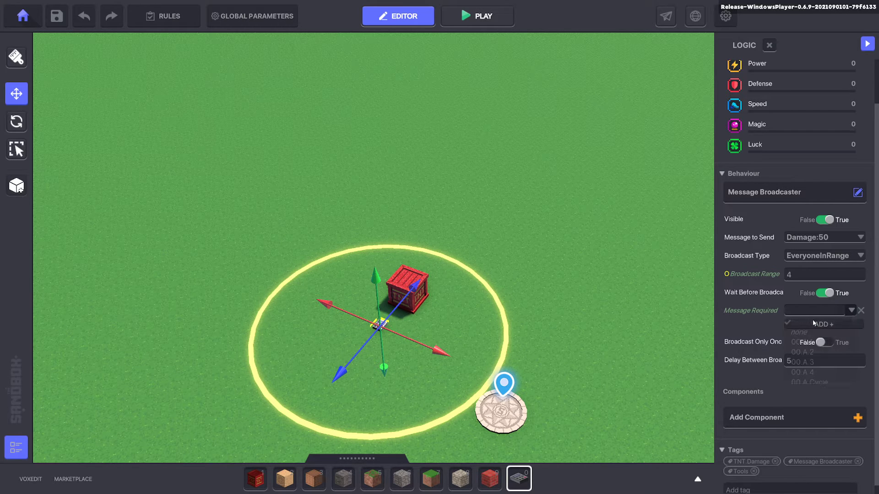
Step: Play-test the experience by repeatedly striking the TNT crate with the sword to check its blast damage and respawn
key(ctrl+p)
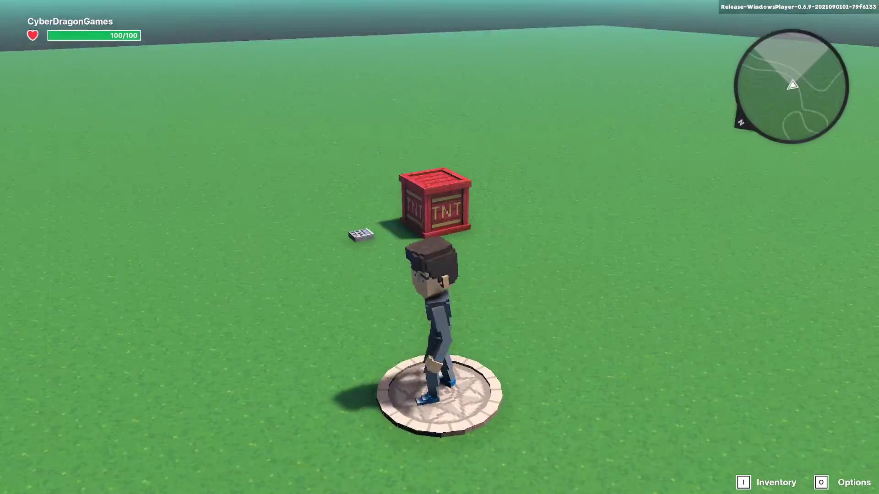
key(w)
click(440, 247)
click(440, 247)
click(439, 248)
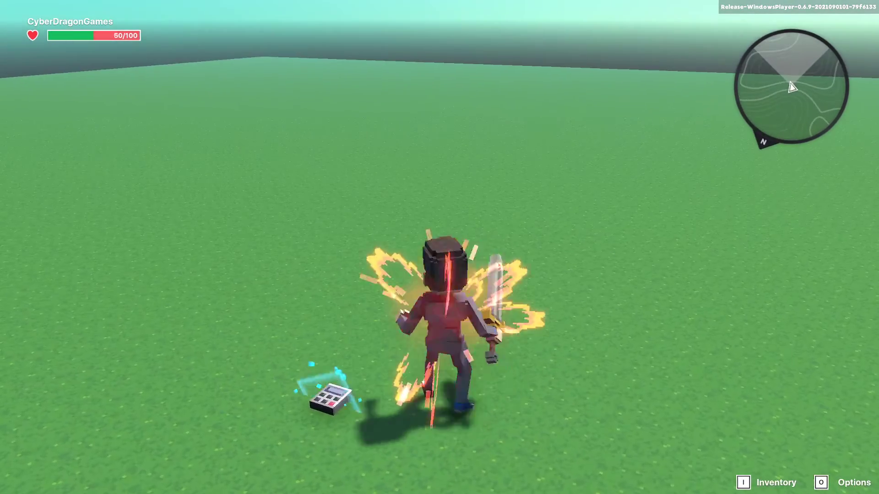
key(w)
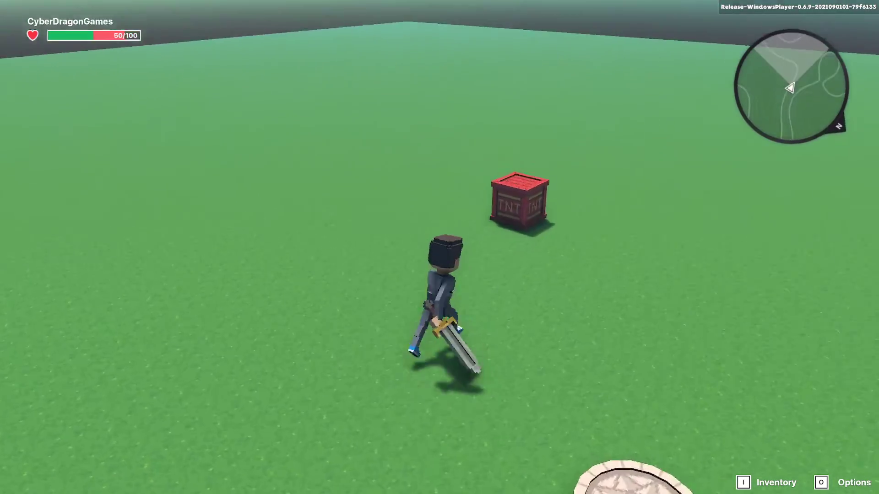
key(d)
key(w)
click(439, 247)
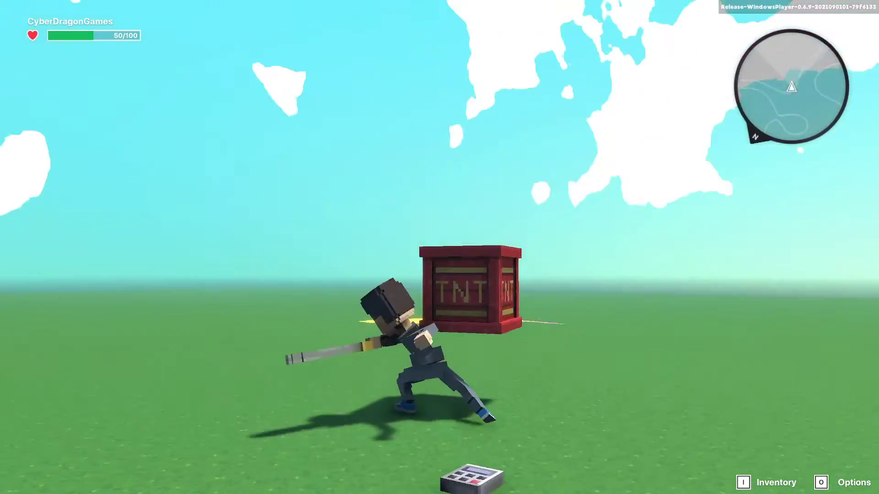
click(439, 248)
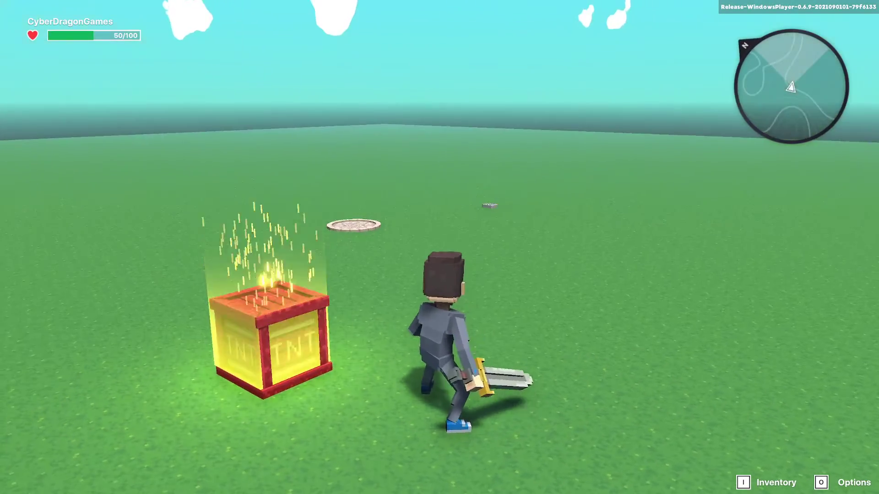
Step: Stand near the respawning TNT crate and strike it again to check its lethal blast damage, and end the play-test
key(w)
key(w)
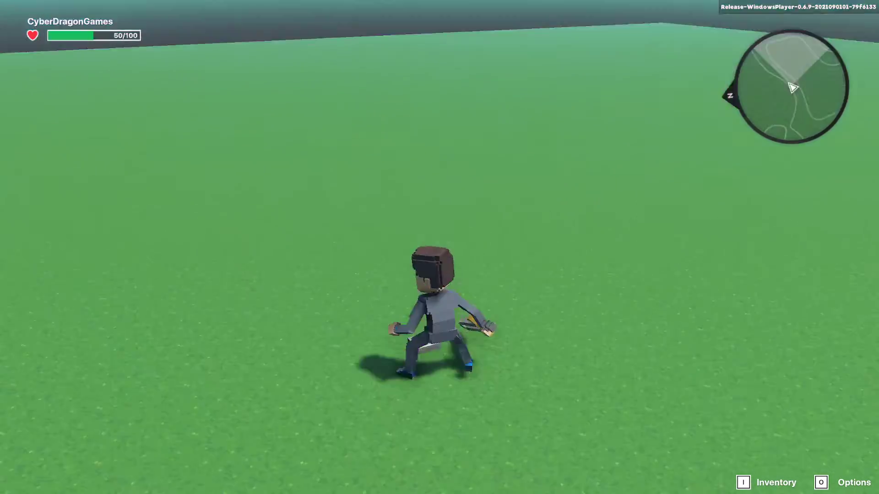
key(w)
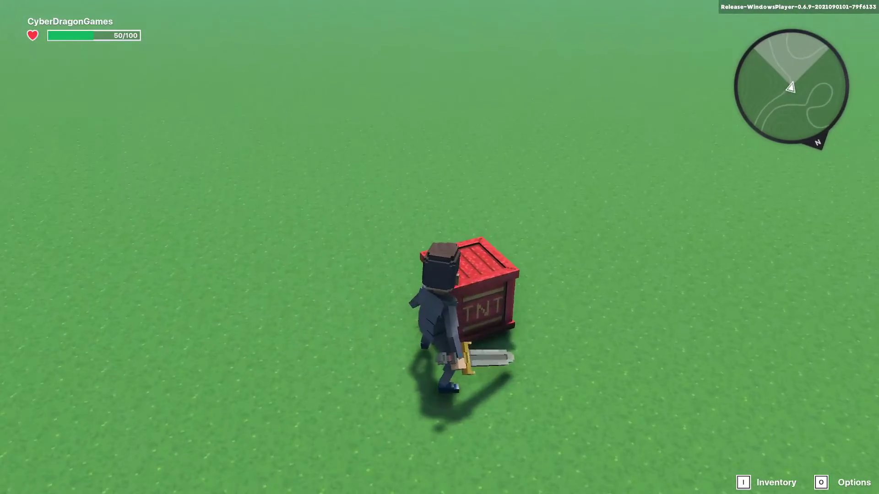
click(439, 247)
key(a)
key(s)
key(s)
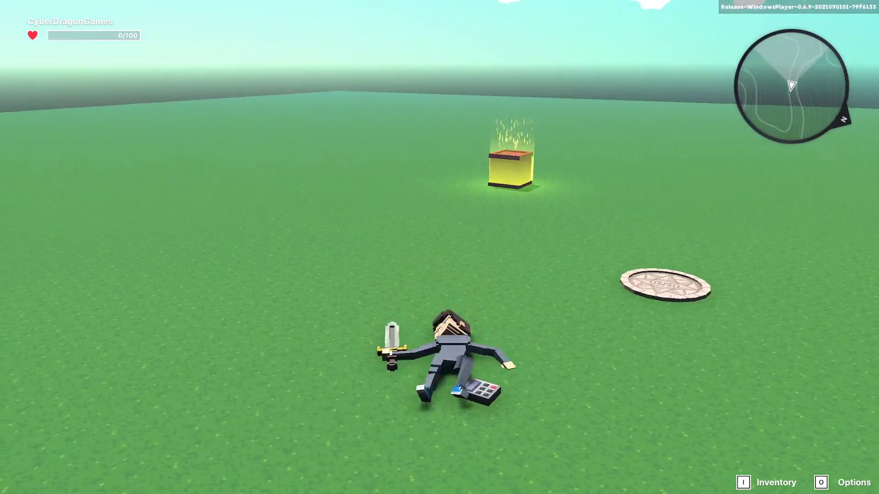
key(w)
key(s)
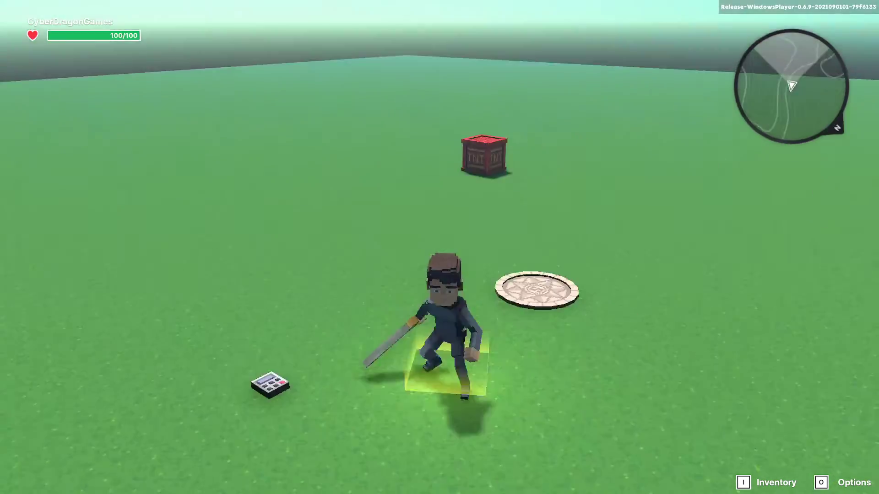
key(d)
key(Escape)
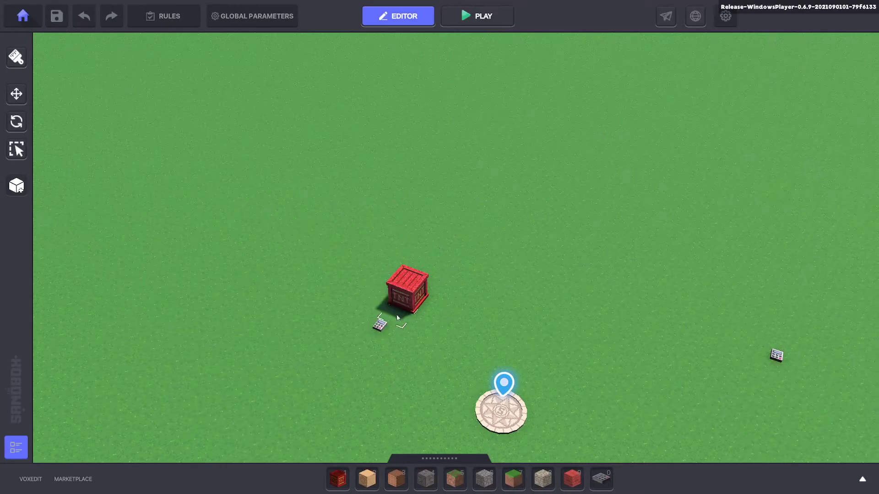
Step: Rename the TNT crate as TNT MAIN
click(399, 306)
click(781, 100)
text(TNT MAIN)
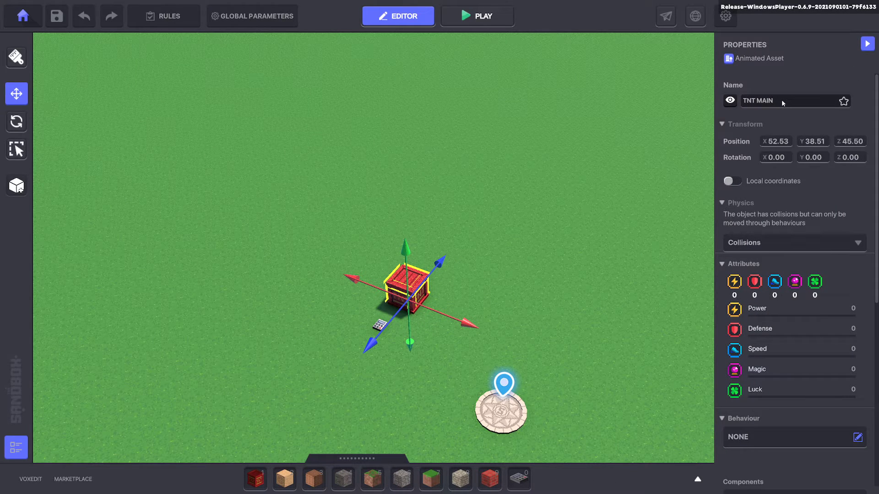
click(623, 163)
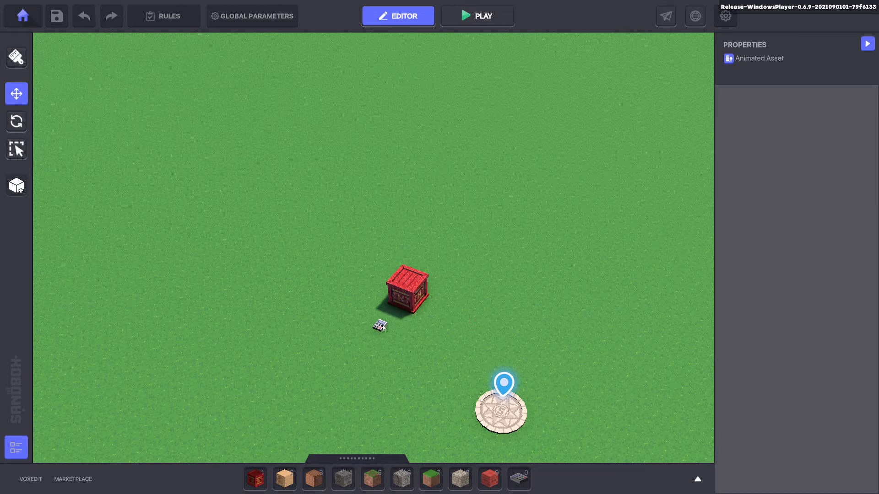
Step: Rename the Message Broadcaster switch beside the crate as TNT DAMAGE
click(380, 325)
click(785, 101)
text(TNT)
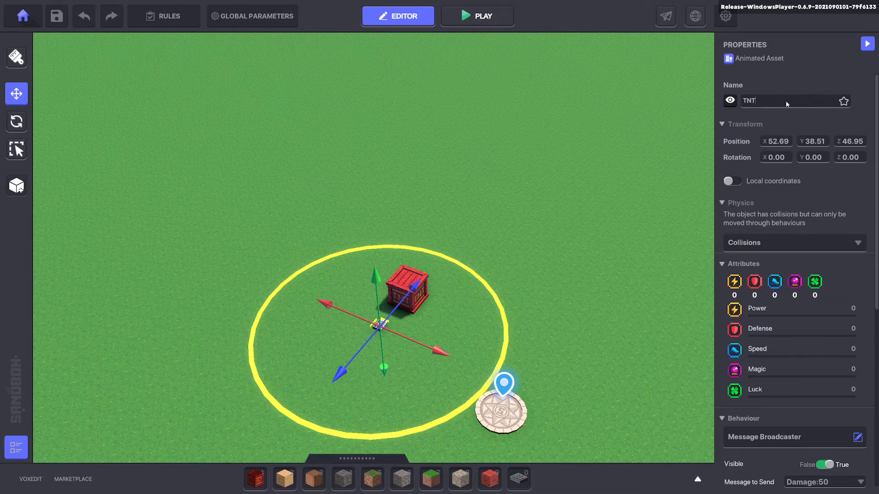
text( DAMAGE)
key(Return)
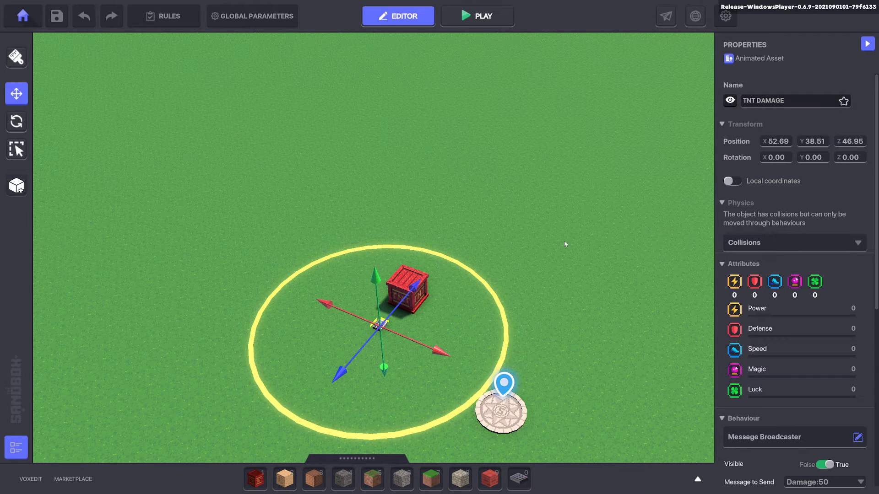
Step: Filter the object hierarchy by TNT and make TNT DAMAGE a child of TNT MAIN
click(564, 241)
click(16, 448)
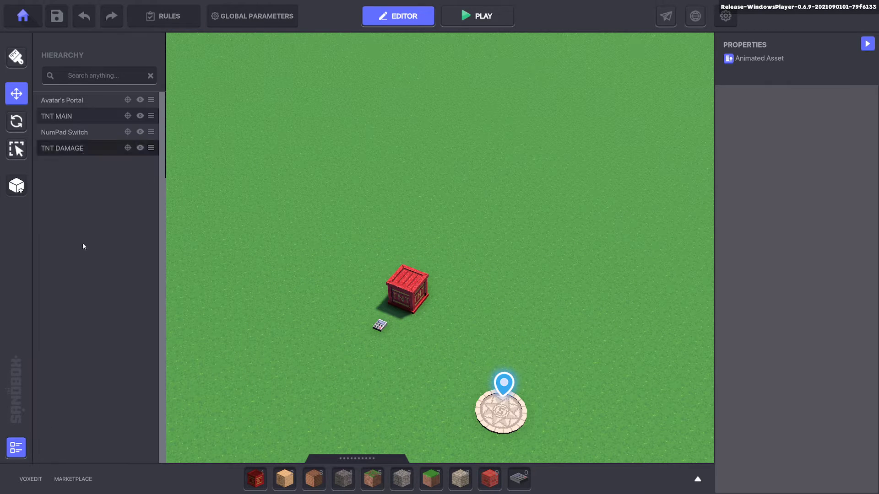
click(91, 81)
text(TNT)
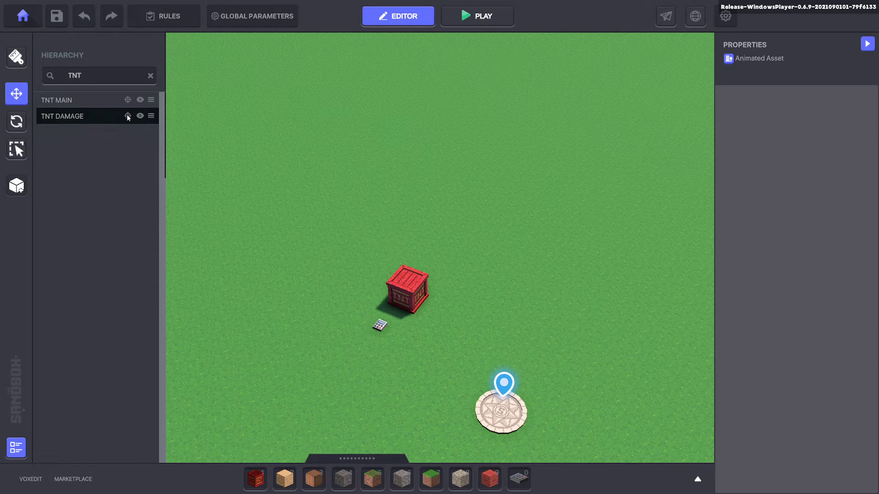
drag(122, 122, 63, 102)
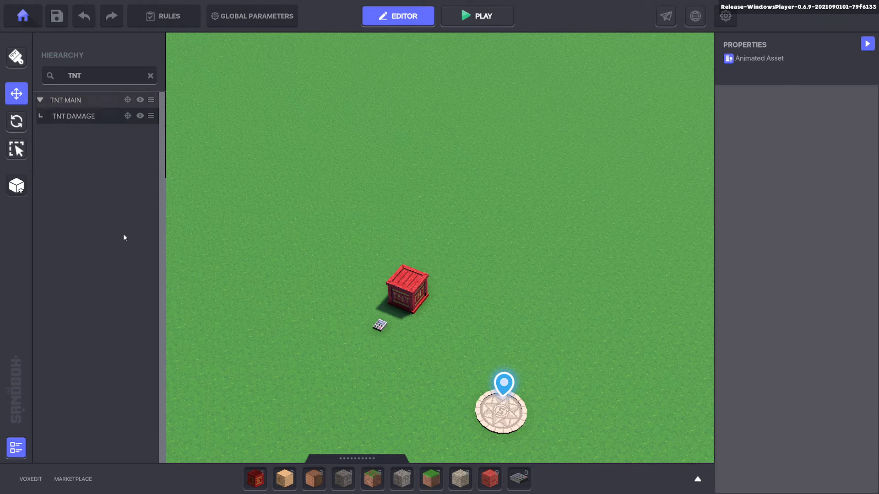
Step: Play-test the experience by picking up and carrying the TNT crate to check whether the attached switch moves with it
key(ctrl+p)
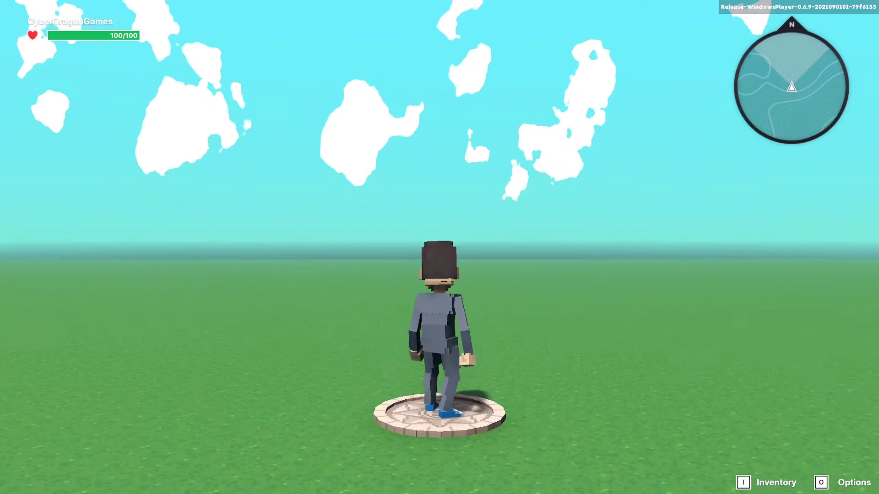
key(d)
key(w)
click(439, 247)
key(a)
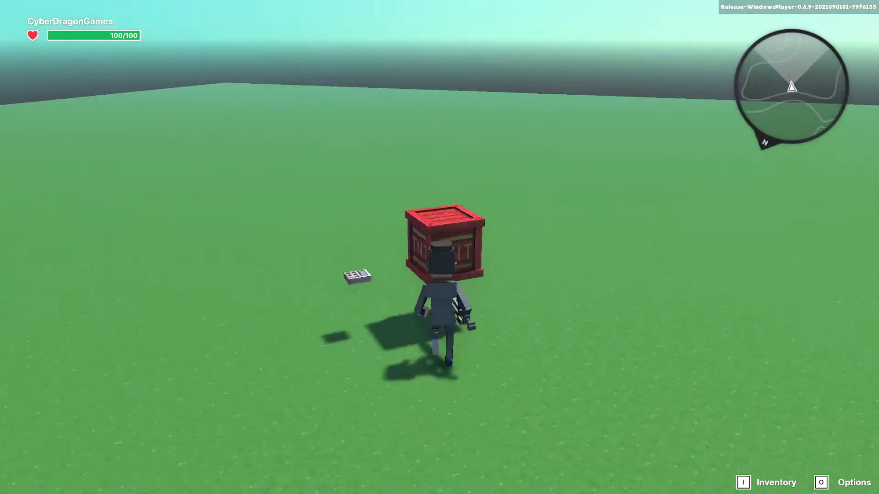
key(w)
key(w)
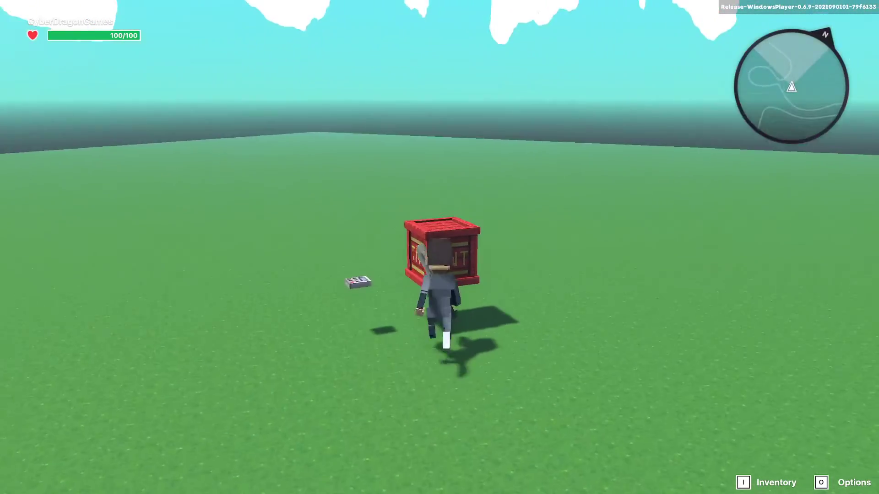
key(w)
click(440, 247)
click(439, 247)
click(439, 247)
key(w)
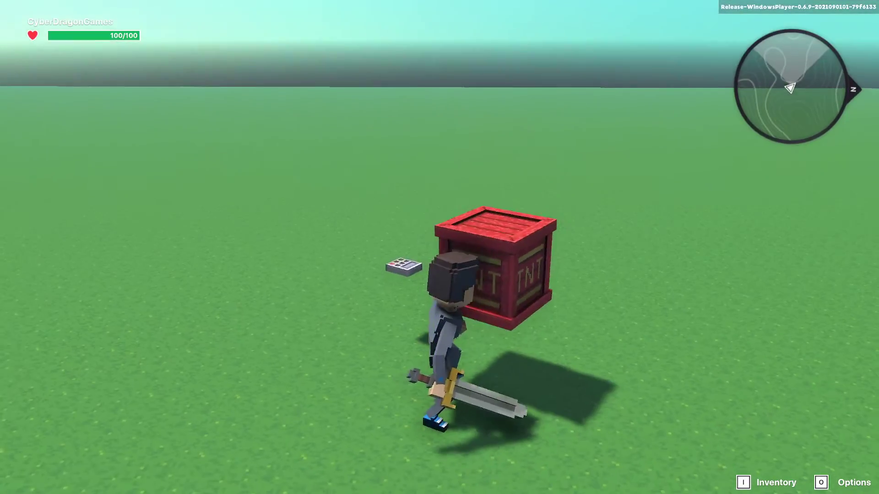
Step: Check the released crate's blast and respawn while running around it, and end the play-test
key(w)
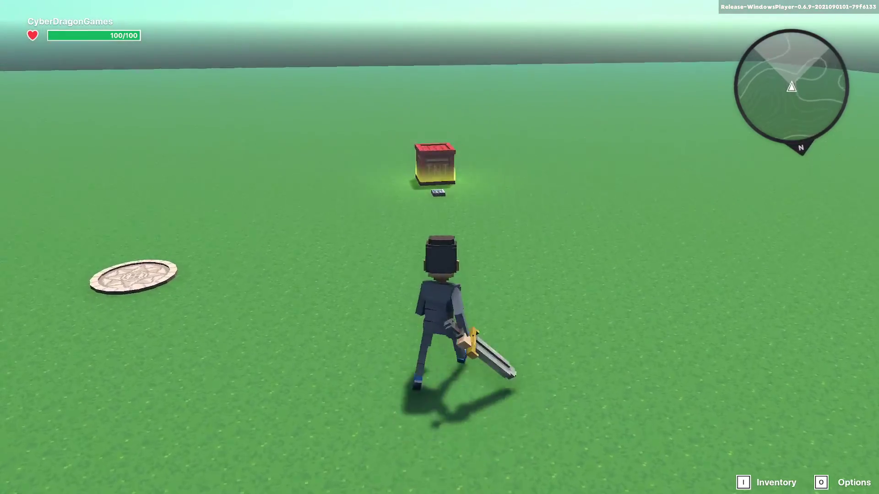
key(a)
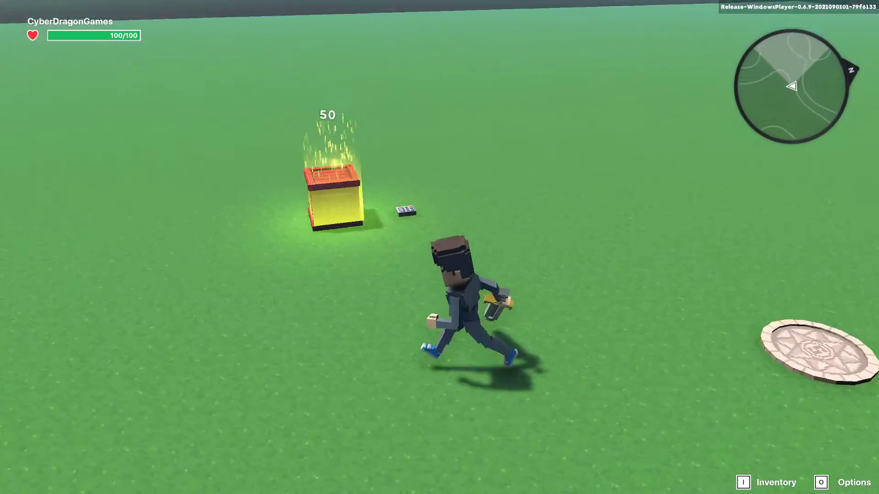
key(w)
key(w)
key(d)
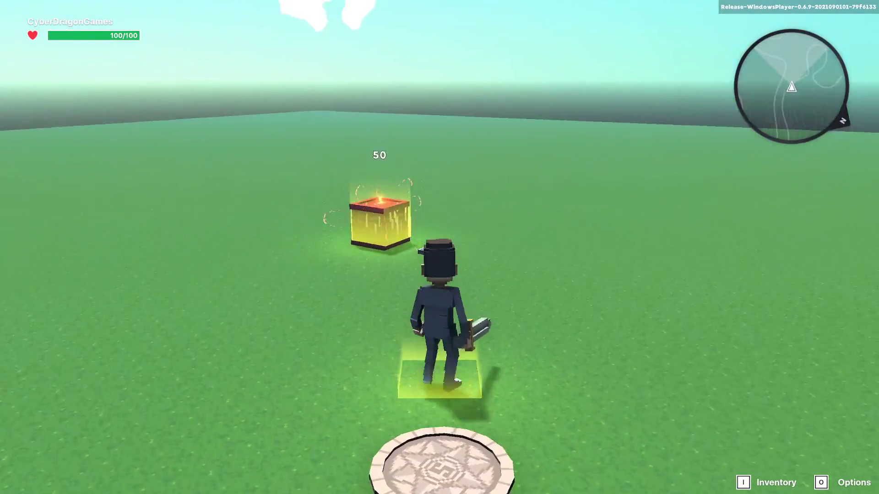
key(Escape)
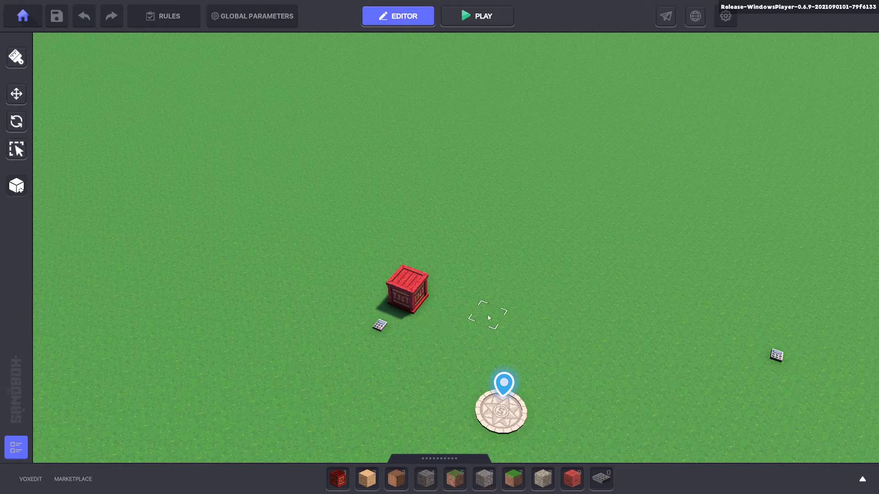
Step: Select TNT MAIN, open its logic and review the Health component's death and respawn settings
right_drag(489, 315, 477, 315)
scroll(477, 315, down, 2)
click(418, 290)
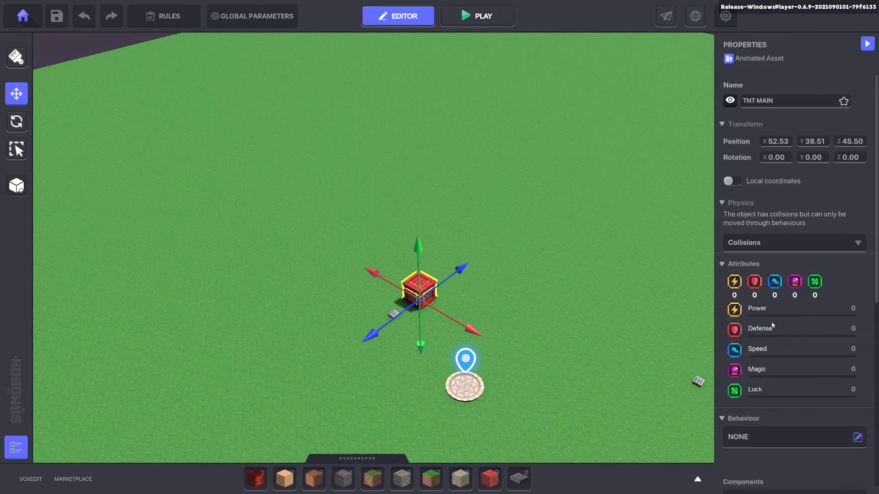
scroll(811, 326, down, 5)
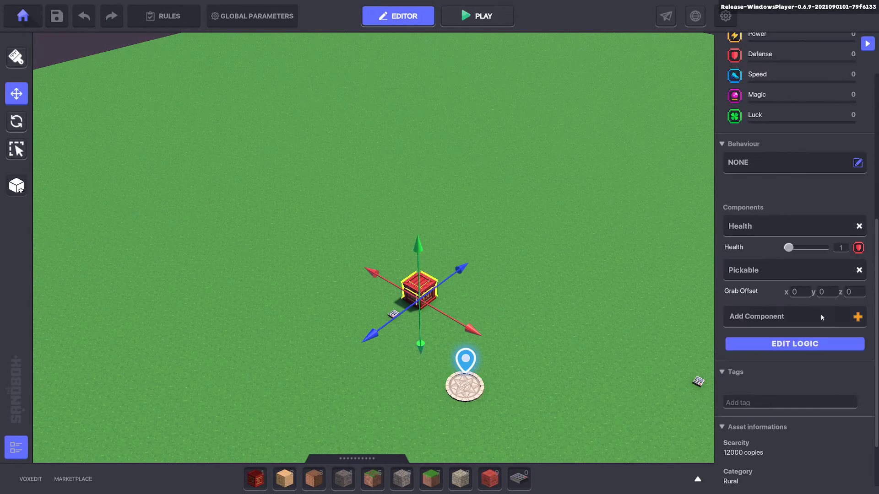
click(803, 347)
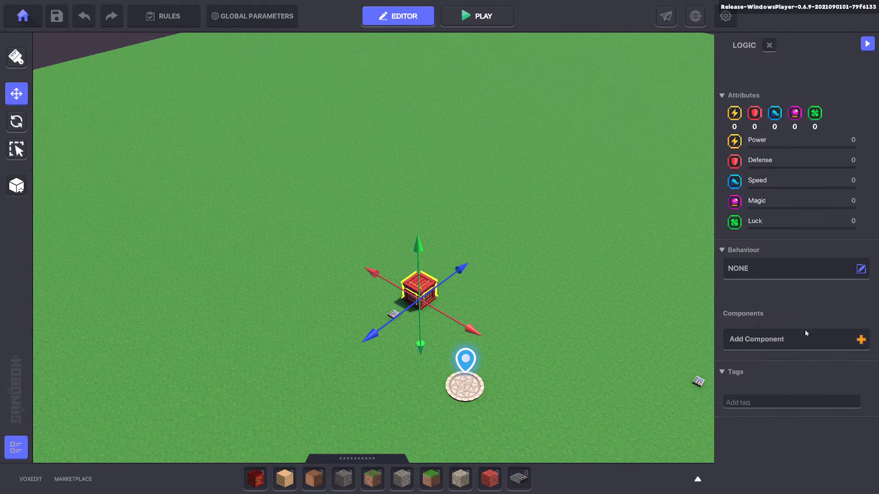
click(810, 331)
scroll(810, 331, down, 1)
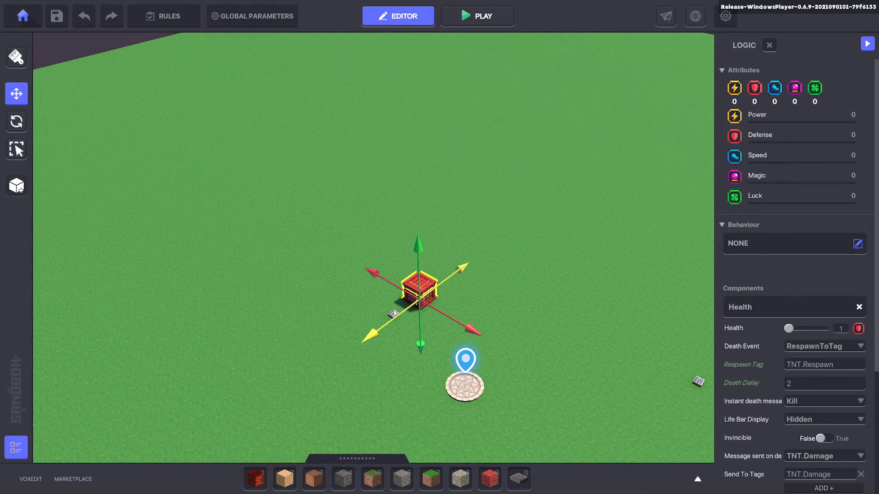
Step: Duplicate the TNT crate and place the copy across the switch at X 52.50, Z 48.50
scroll(370, 311, up, 2)
right_drag(373, 312, 505, 268)
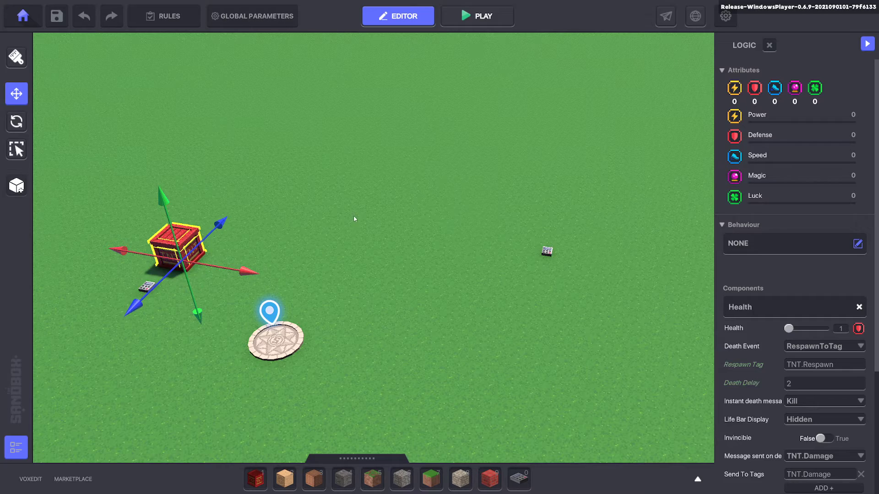
middle_drag(358, 216, 494, 223)
scroll(475, 238, up, 3)
right_drag(427, 244, 469, 258)
click(468, 257)
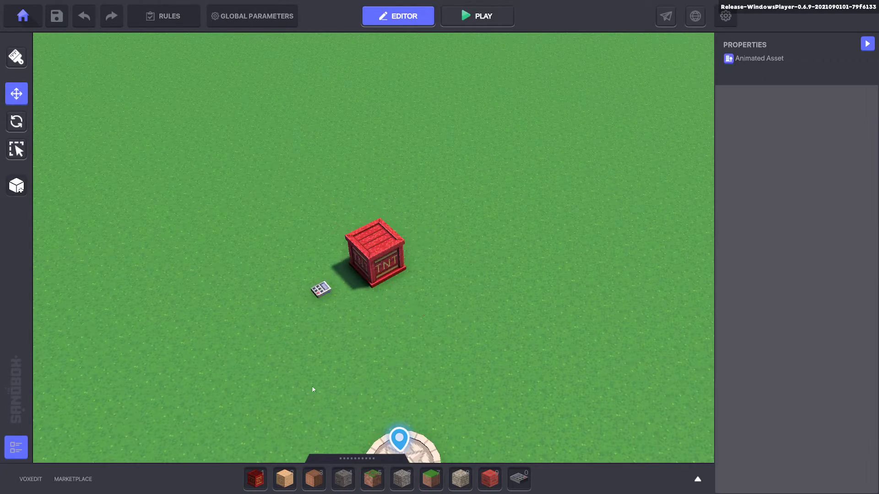
click(392, 273)
drag(382, 251, 323, 305)
drag(319, 398, 289, 373)
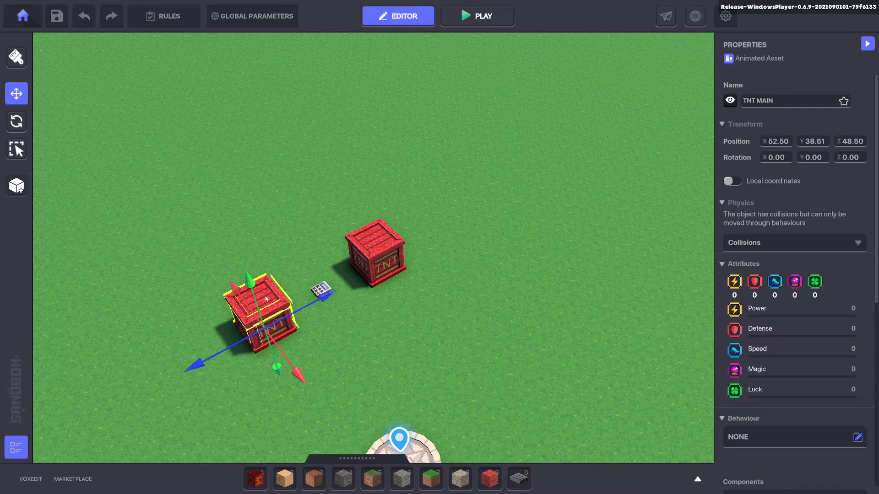
Step: Rename the duplicated TNT crate to distinguish it from the original and remove its Pickable component
click(772, 101)
drag(766, 105, 763, 107)
click(761, 104)
key(Right)
key(Left)
text(R)
scroll(781, 192, down, 4)
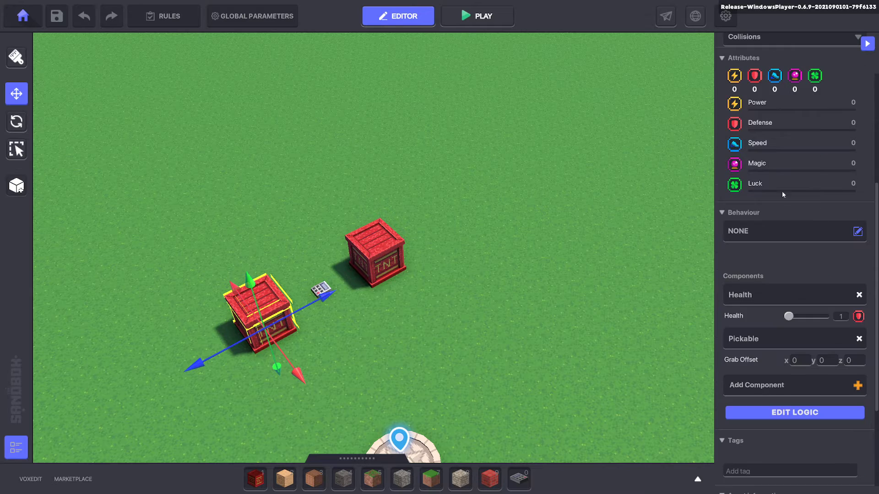
click(858, 340)
Step: Set the duplicated crate's Respawn Tag to TNT.Respawn.Main in its Health logic and copy that tag
click(780, 371)
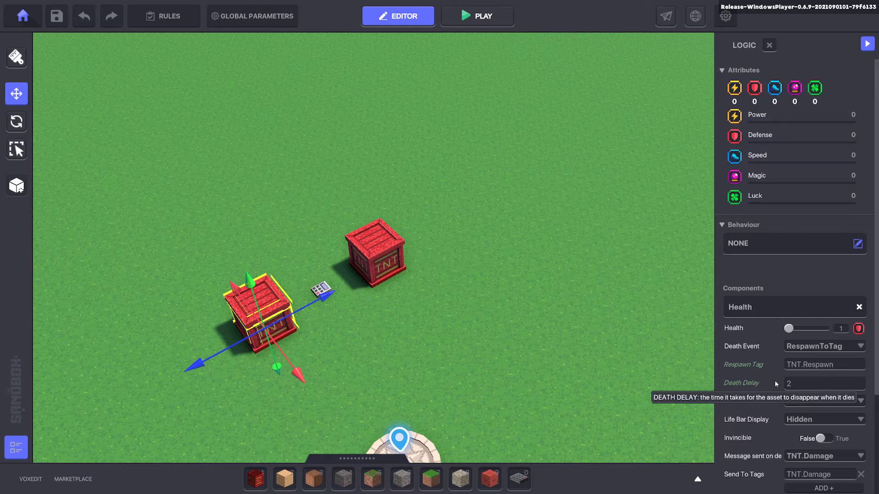
click(803, 384)
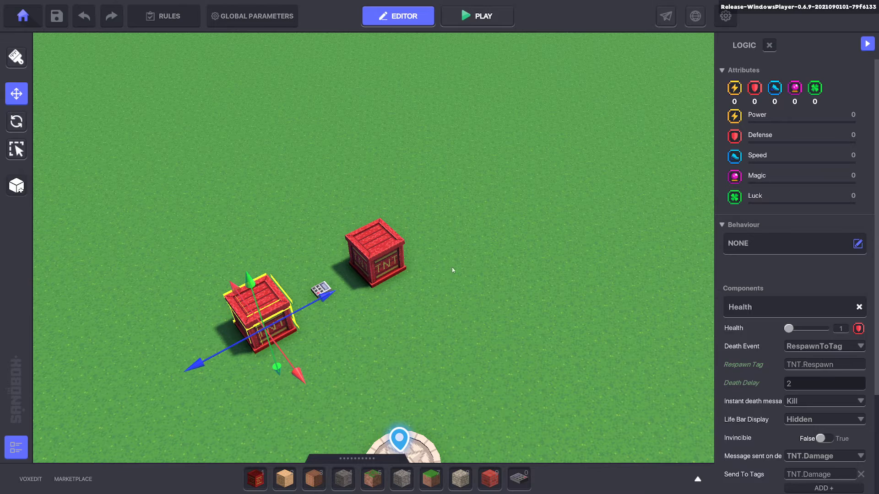
double_click(837, 364)
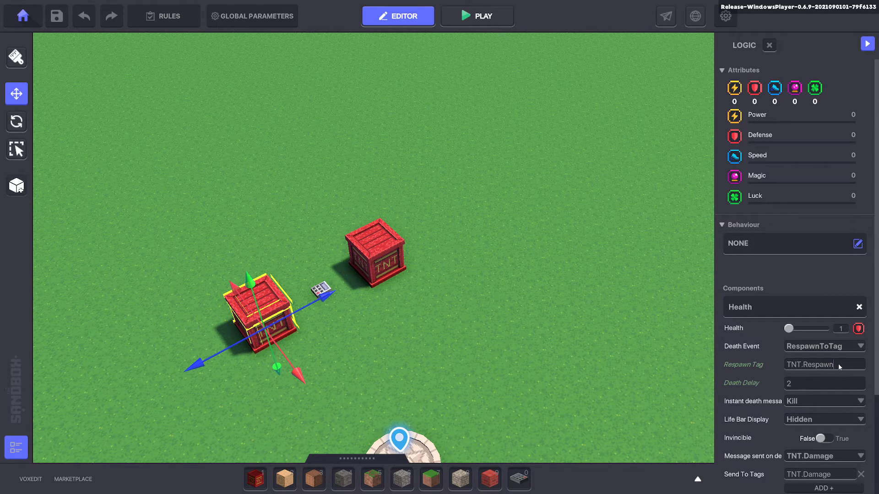
text(Main)
key(ctrl+a)
key(ctrl+c)
key(Return)
Step: Select the original pickable TNT crate and add the tag TNT.Respawn.Main to it
click(375, 246)
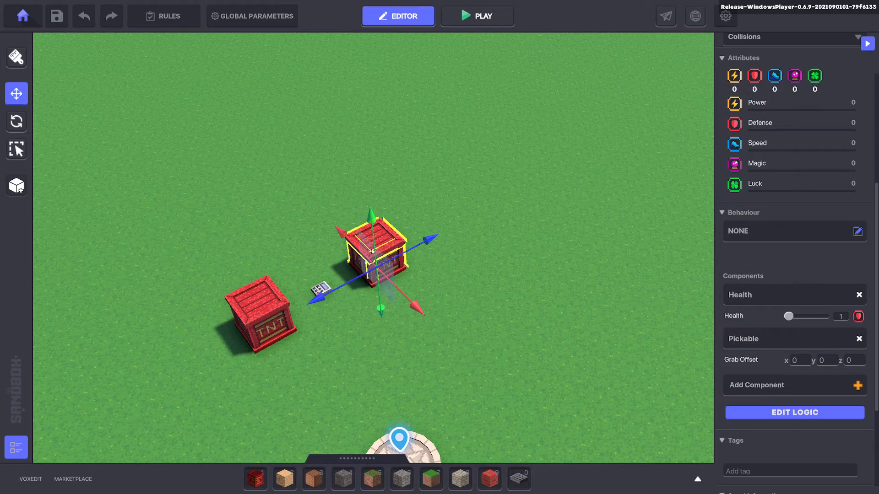
click(782, 466)
key(ctrl+v)
key(Return)
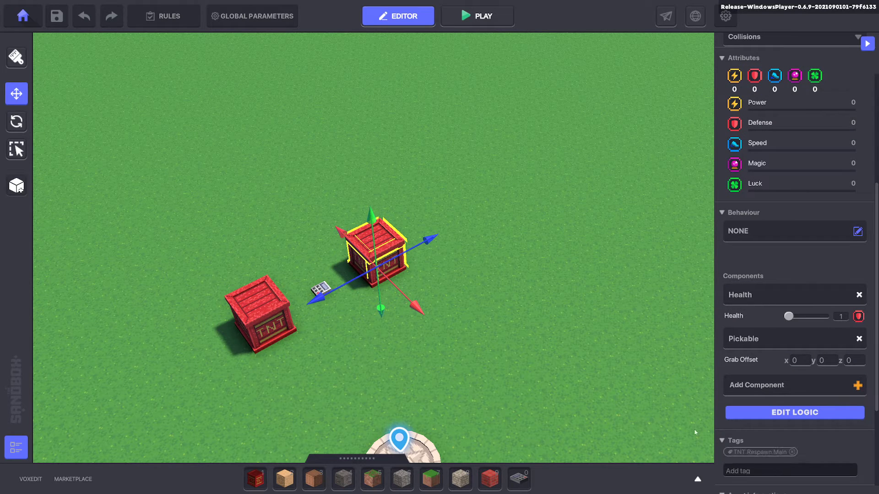
Step: Compare the two crates' Health logic, and on the original pickable crate clear Send To Tags and set the message sent on death to none
click(270, 323)
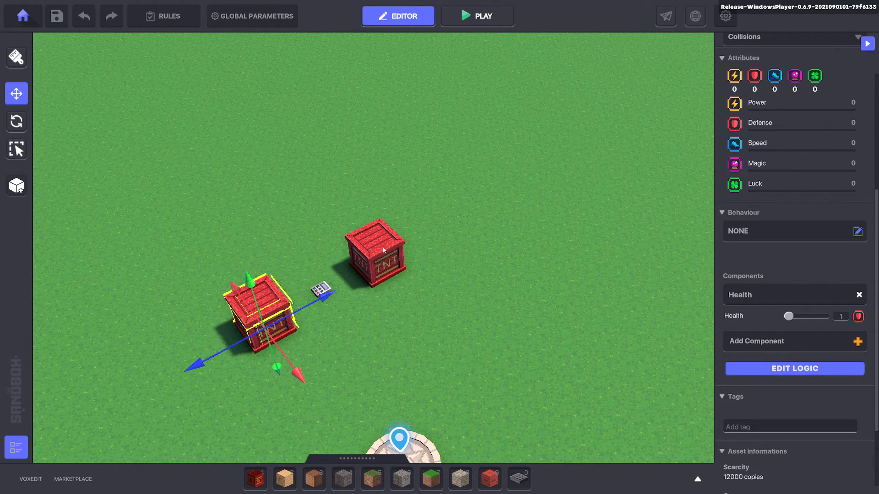
click(800, 376)
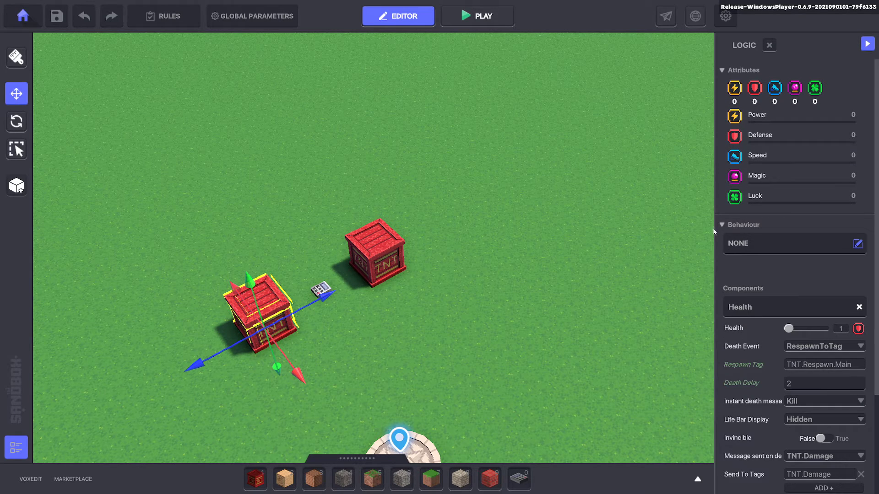
scroll(754, 370, down, 2)
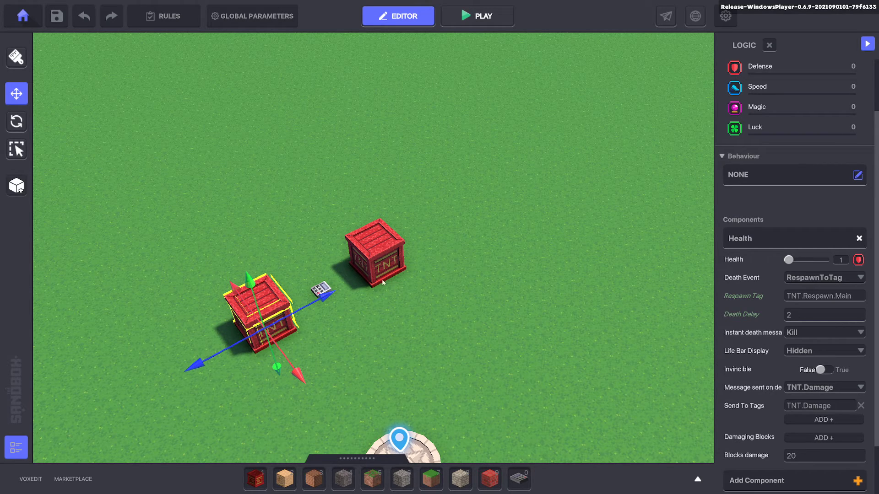
click(390, 257)
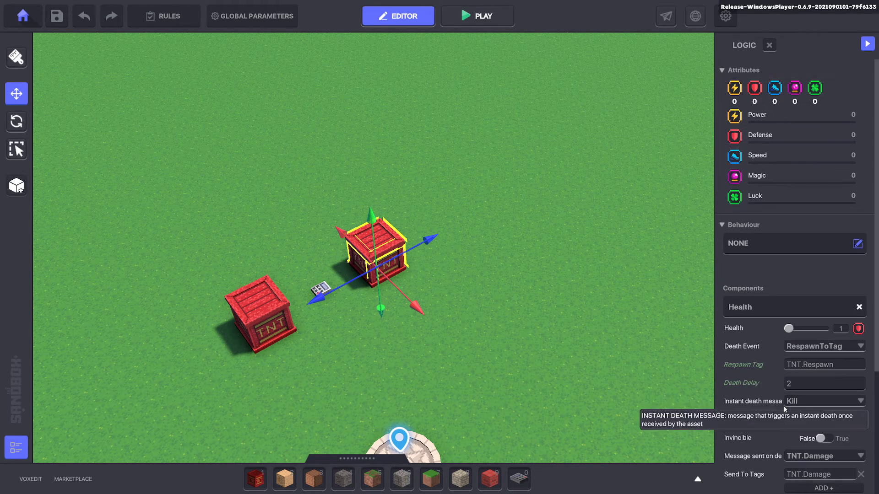
scroll(784, 405, down, 4)
click(830, 339)
key(BackSpace)
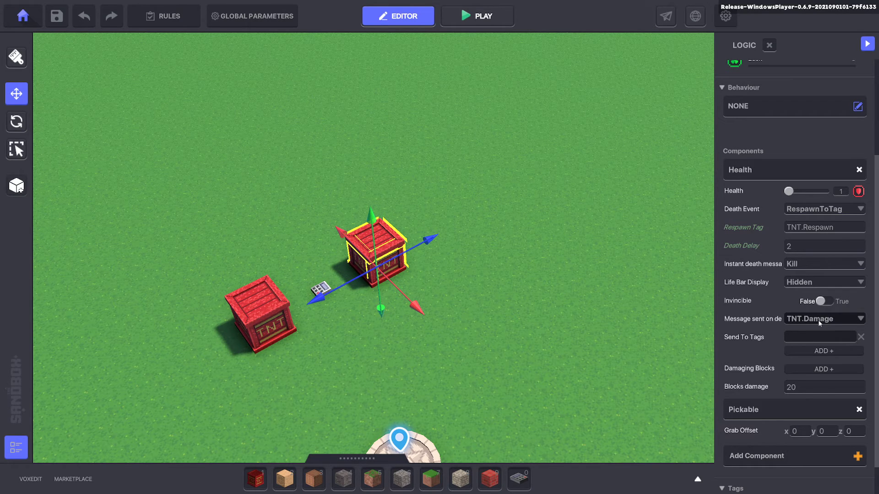
click(819, 323)
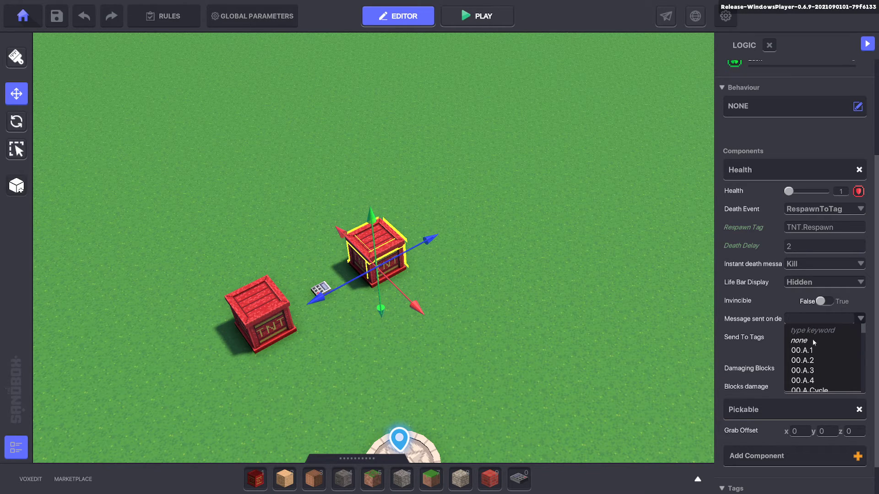
click(799, 341)
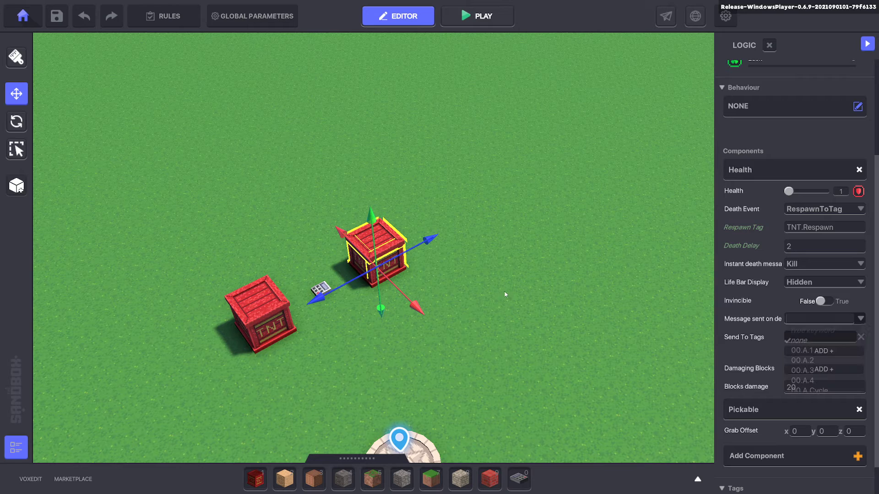
click(502, 328)
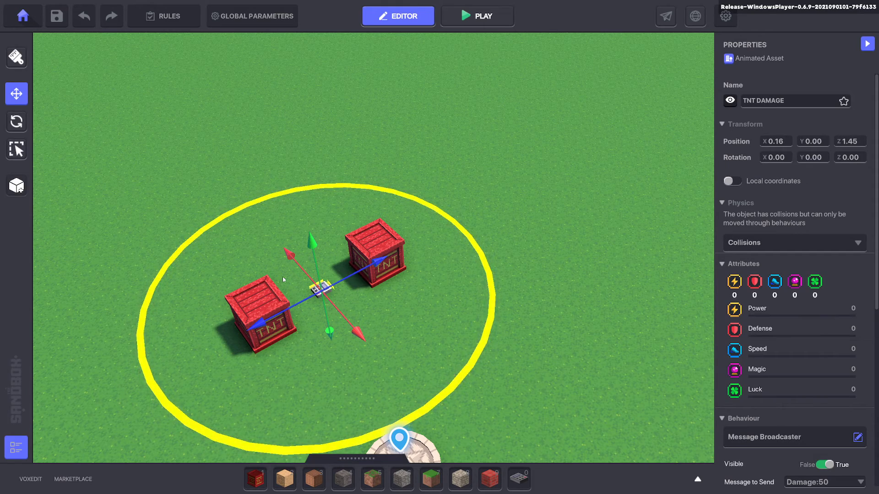
Step: Set the TNT DAMAGE switch's Broadcast Type to SpecificTagsInRange with the tags Avatar and NPC
scroll(793, 304, down, 3)
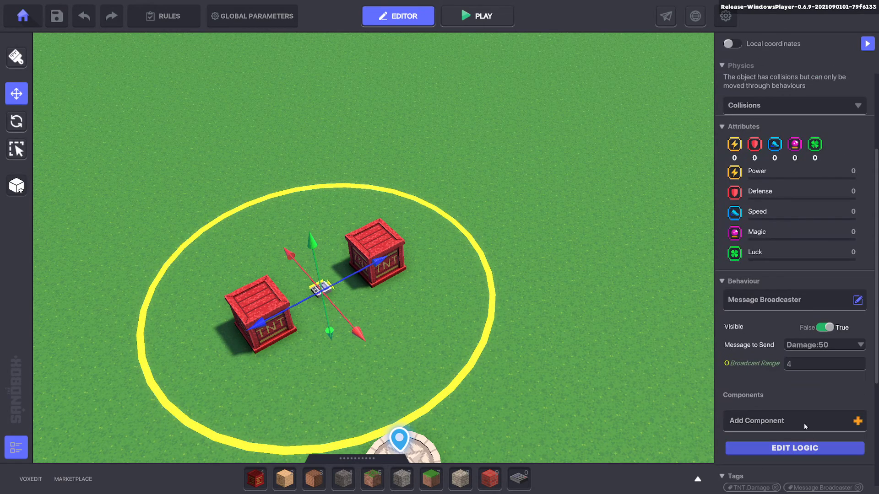
click(803, 447)
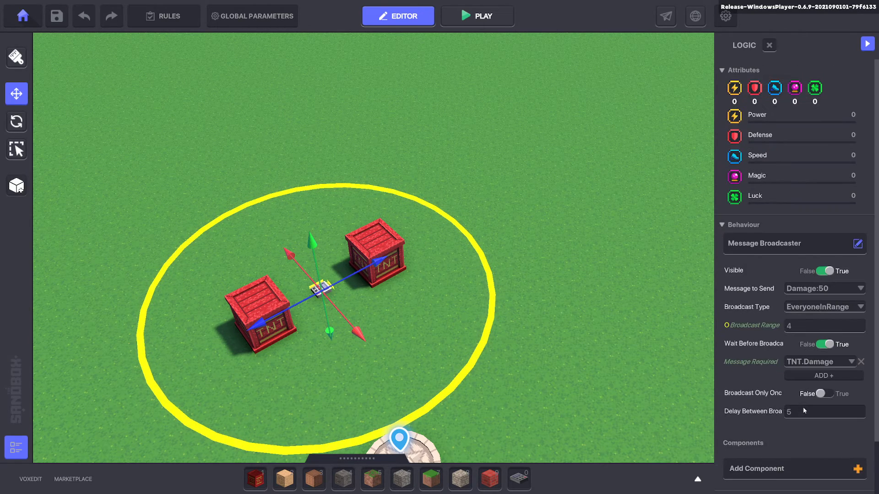
click(819, 307)
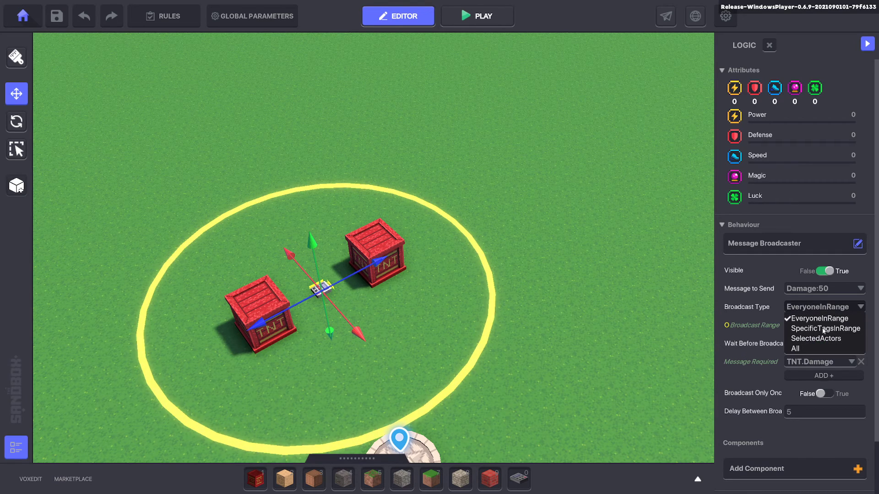
click(824, 329)
click(823, 345)
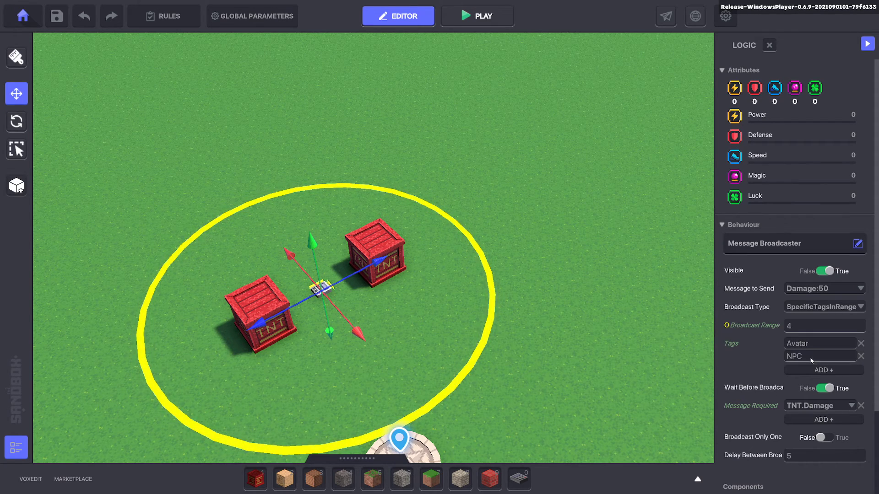
click(509, 304)
Step: Make the TNT TRIGGER crate invisible and search the object hierarchy for tnt
click(257, 312)
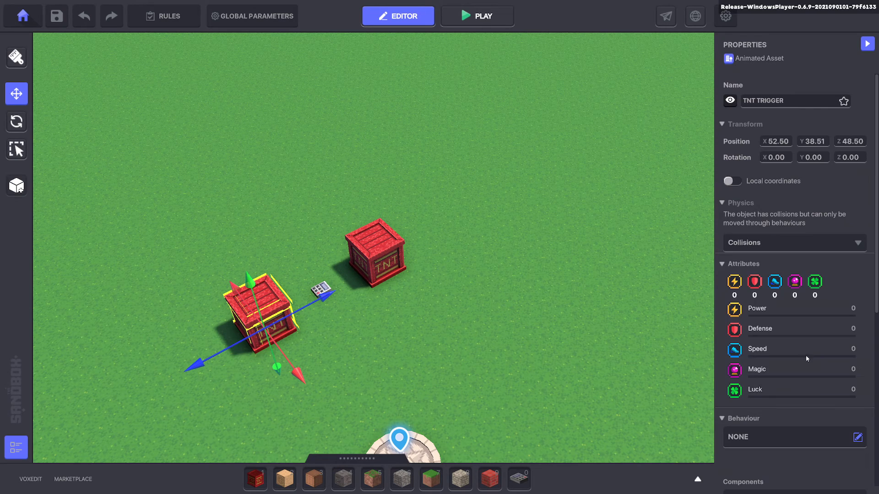
scroll(806, 355, down, 5)
scroll(777, 242, up, 5)
click(730, 101)
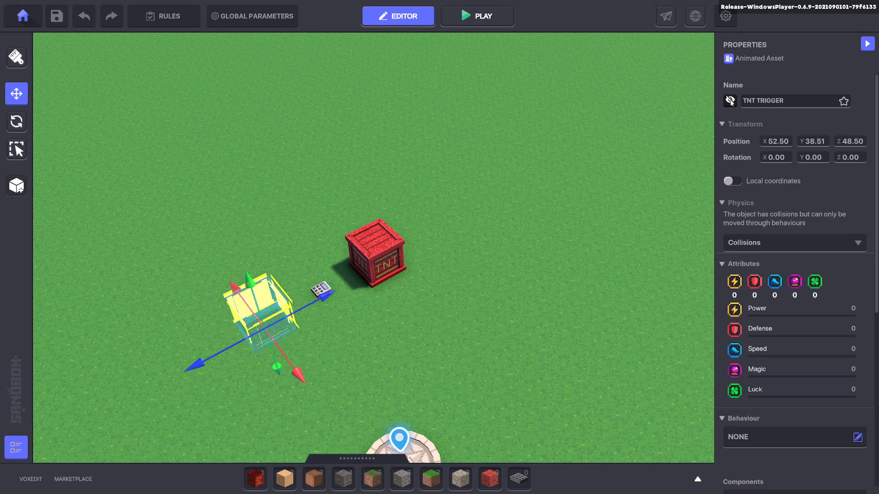
click(16, 448)
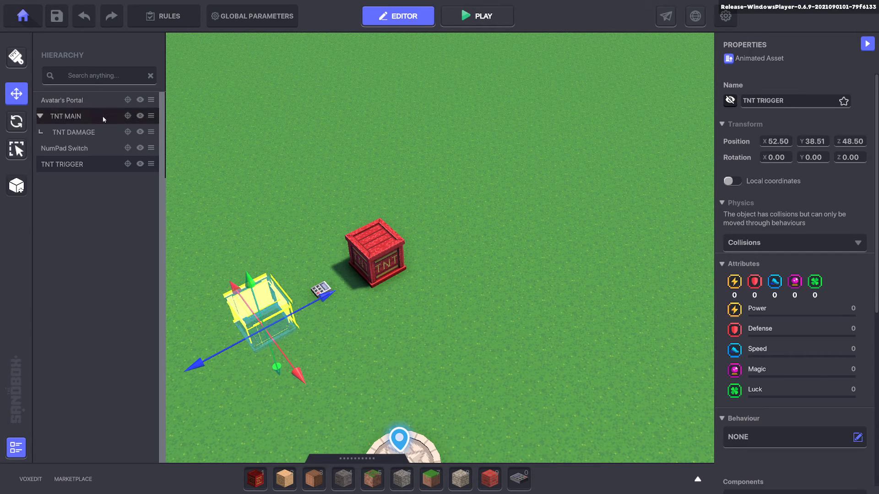
text(tnt)
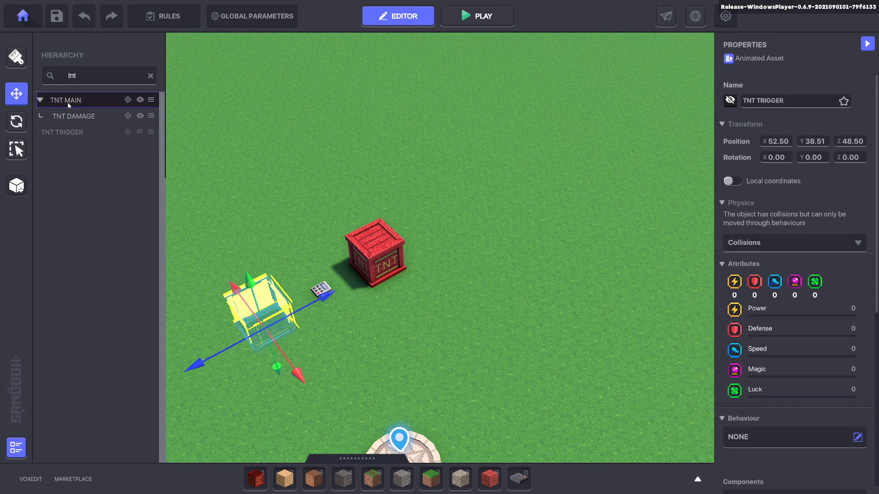
click(16, 447)
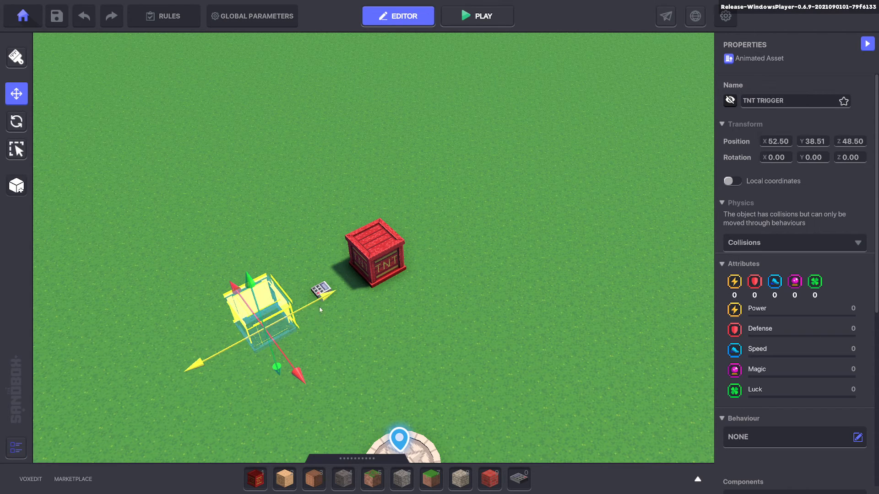
Step: Shift the TNT MAIN crate to X 53.00 and align the invisible TNT TRIGGER crate directly over it
drag(321, 307, 424, 249)
click(454, 343)
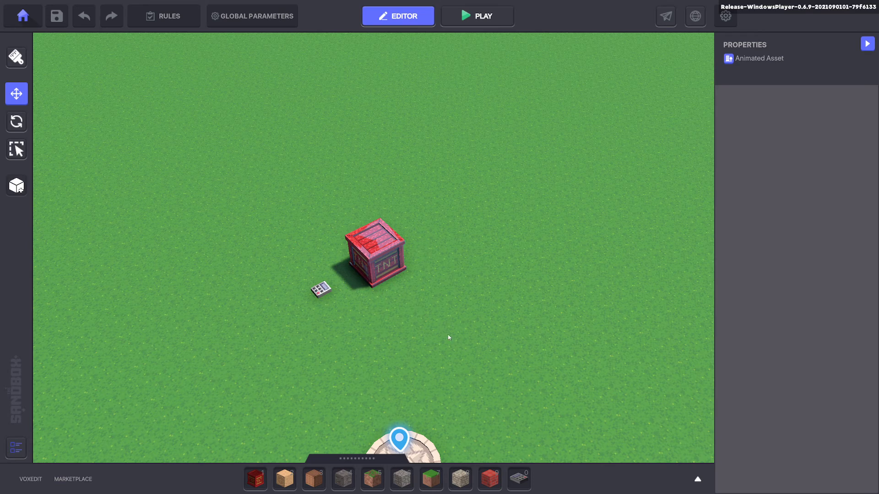
right_drag(361, 345, 422, 317)
click(401, 290)
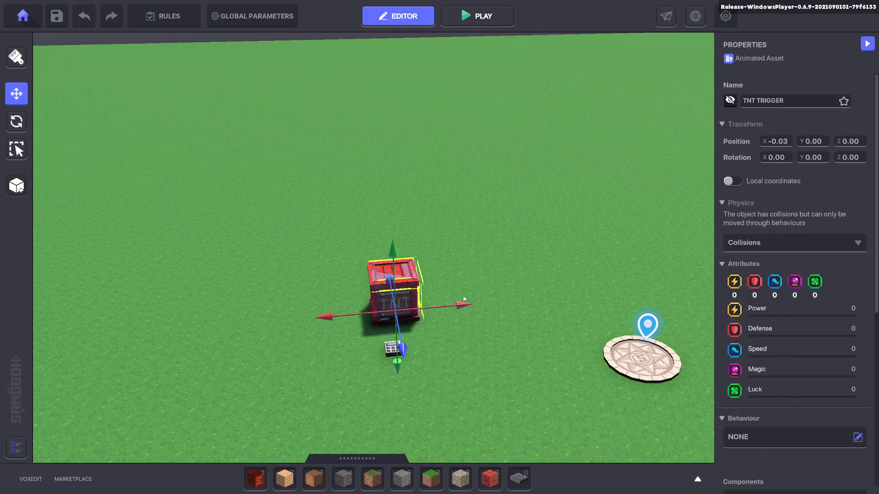
drag(441, 308, 364, 319)
click(410, 301)
drag(458, 308, 435, 312)
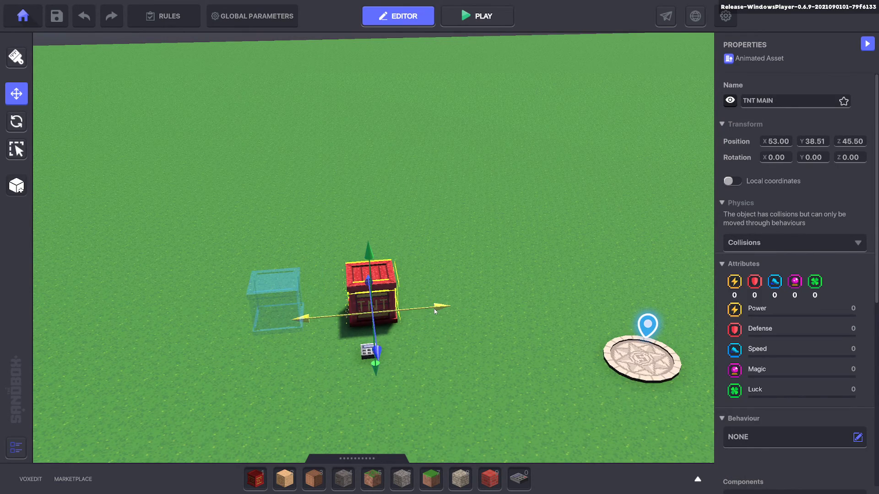
drag(353, 314, 433, 308)
click(338, 368)
Step: Move the TNT DAMAGE switch onto the top of the main crate at X 0.00, Y 1.00, Z 0.00
click(373, 346)
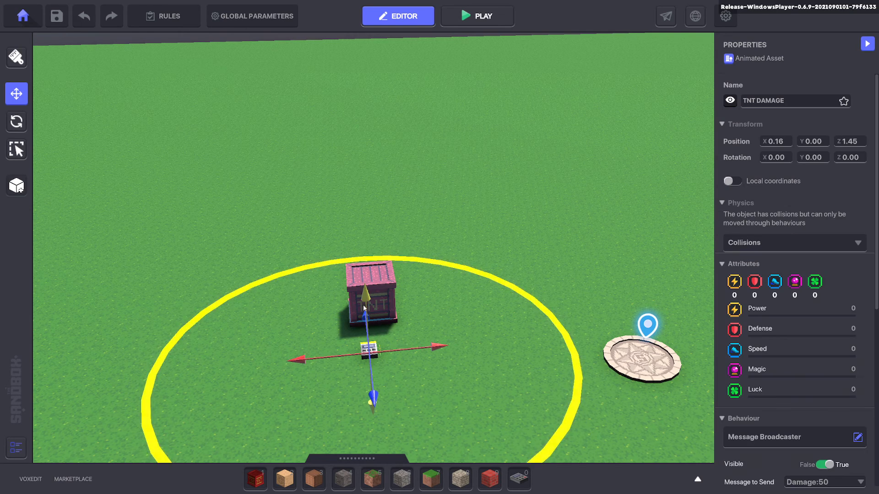
drag(364, 303, 366, 251)
right_drag(367, 256, 341, 287)
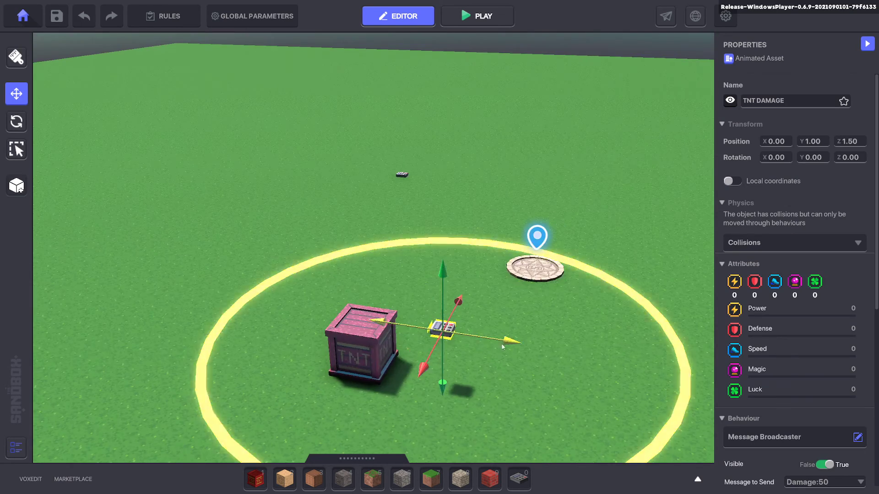
drag(504, 341, 418, 337)
right_drag(419, 336, 363, 362)
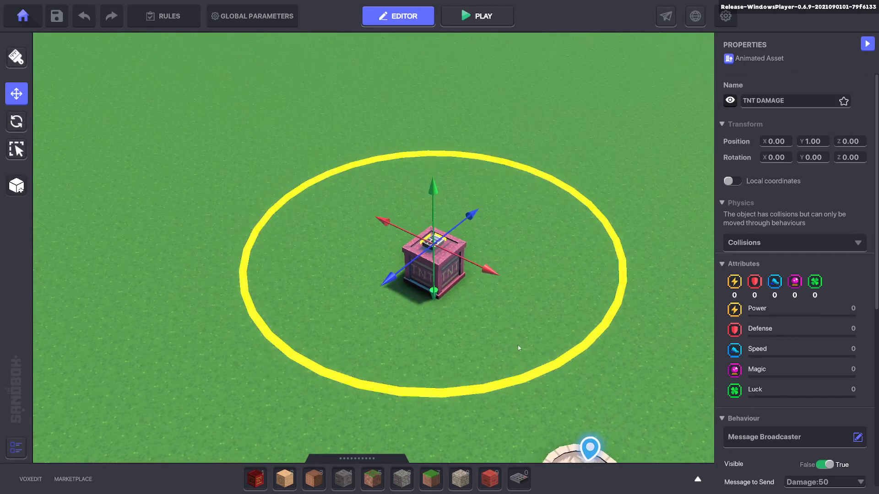
click(502, 335)
Step: Play-test the scene by walking to the TNT crate, striking it with the sword and backing away
key(ctrl+p)
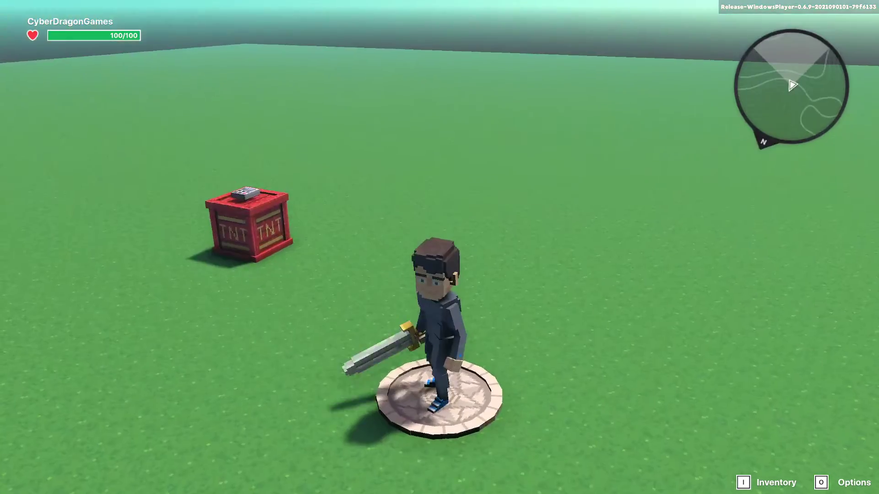
key(w)
key(w)
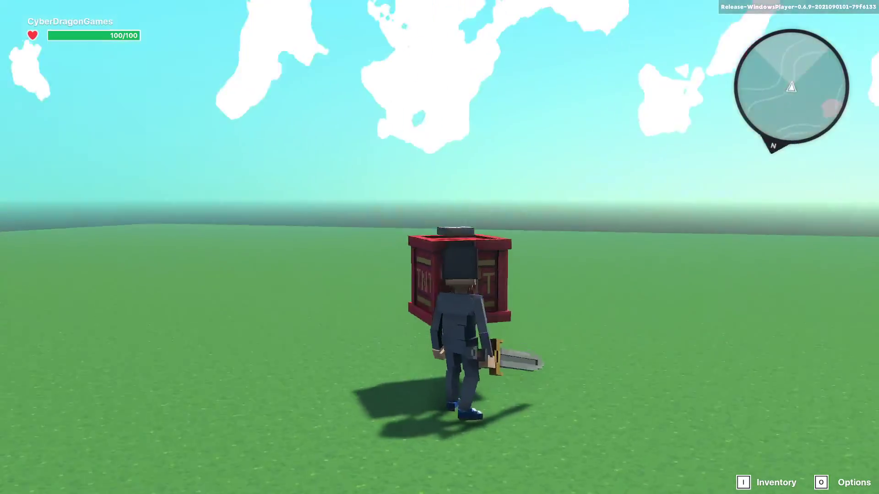
click(439, 247)
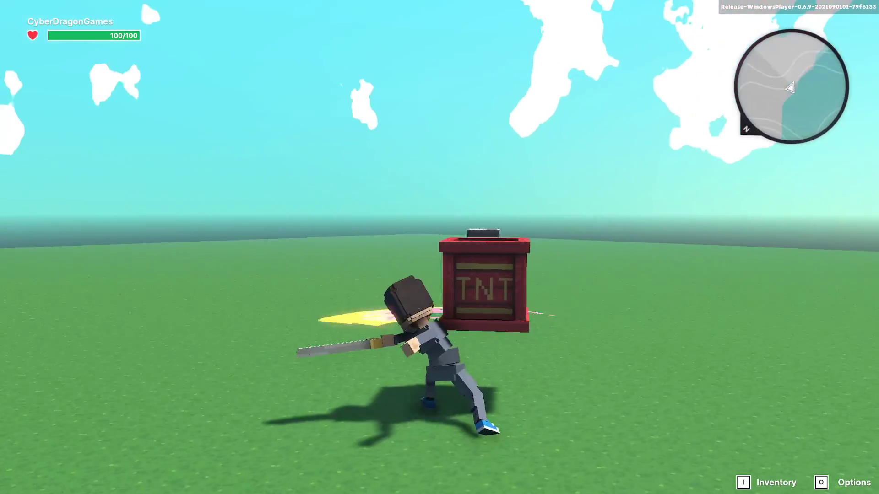
key(w)
click(439, 247)
click(439, 247)
key(space)
key(s)
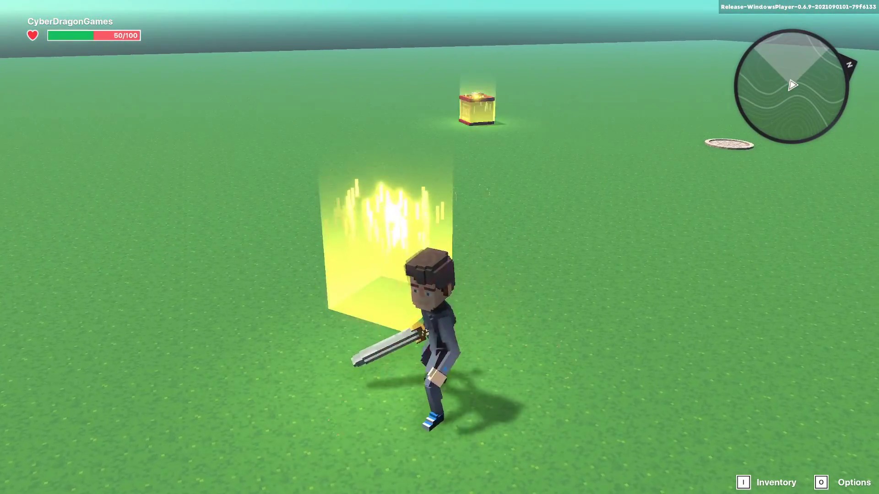
Step: Strike the respawned TNT crate to test its damage again, and return to the editor
key(w)
key(w)
key(w)
click(440, 247)
click(440, 247)
click(439, 247)
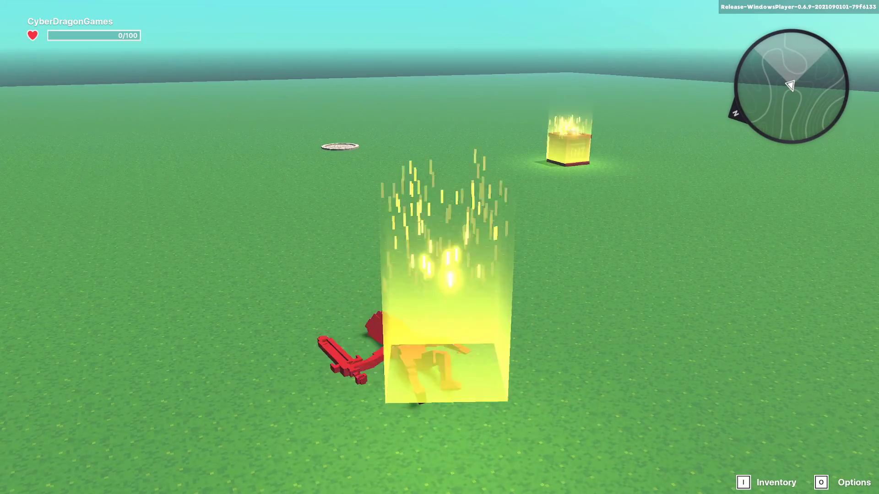
key(Escape)
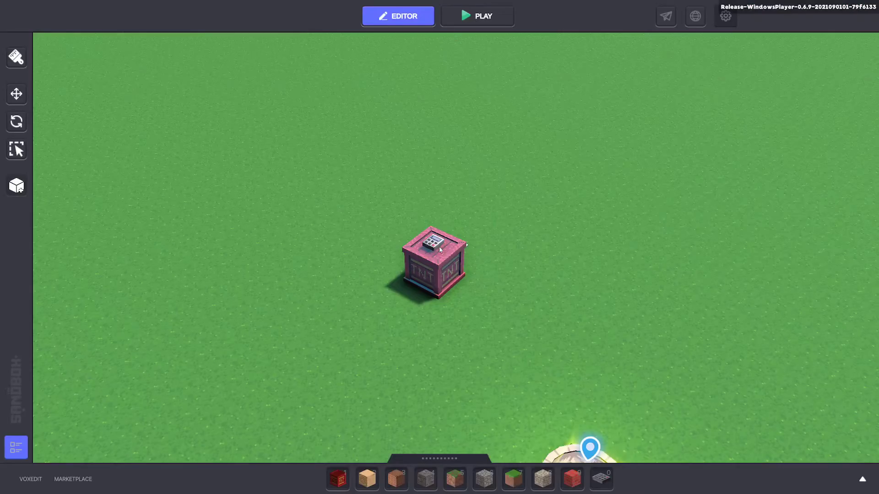
Step: Lower the TNT DAMAGE switch inside the crate to Y 0.55
click(431, 246)
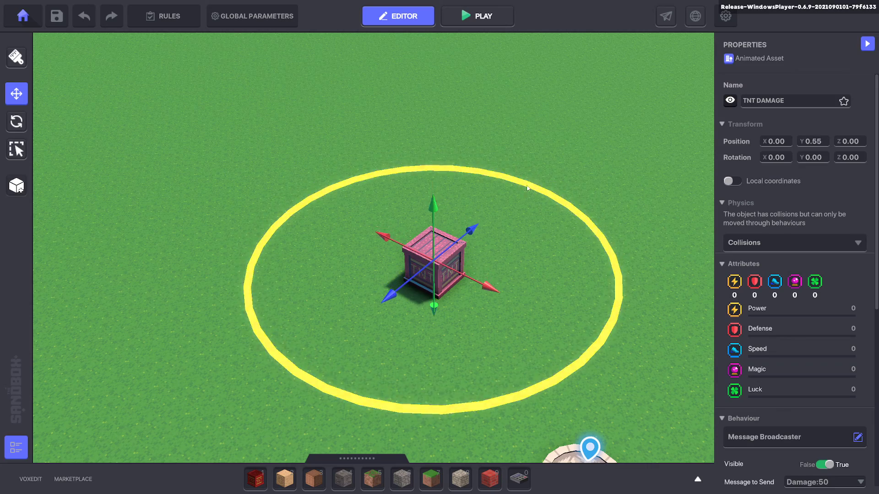
Step: Play-test the scene again by carrying the TNT crate away from its spawn point and striking it with the sword
key(ctrl+p)
key(w)
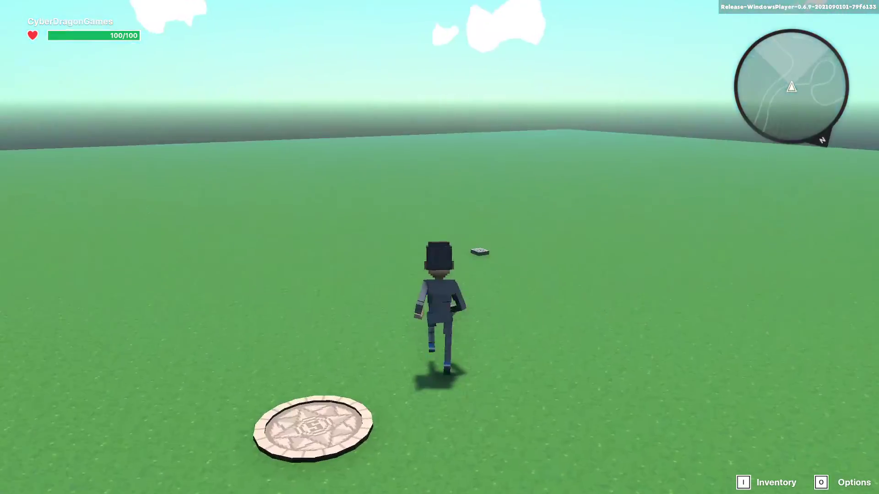
key(d)
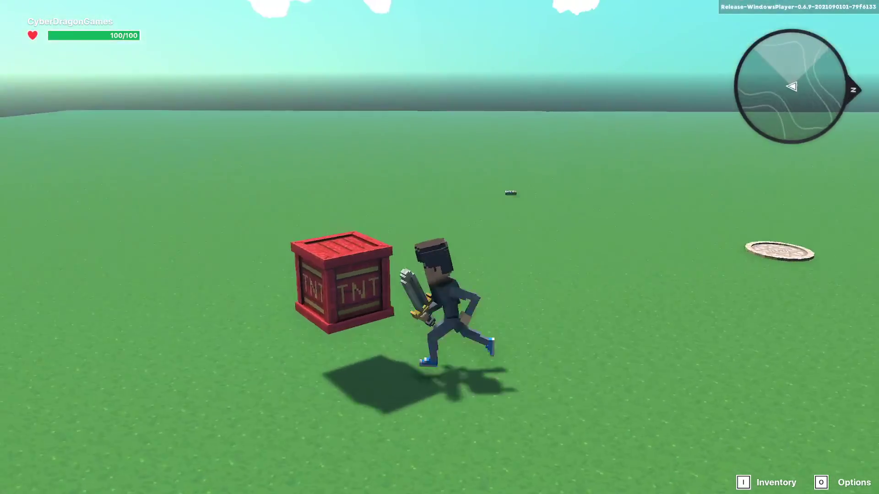
key(w)
click(440, 247)
click(440, 247)
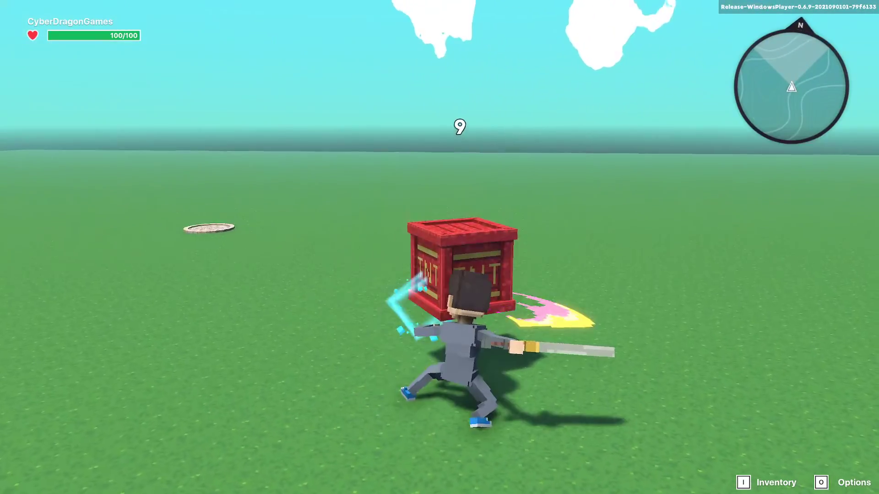
key(d)
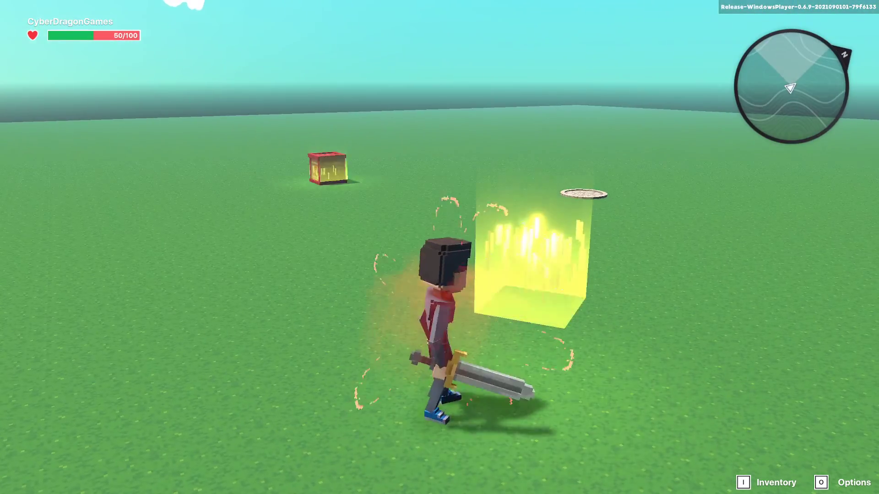
Step: Repeat the carry-and-strike test with the respawned TNT crate, running clear of the blast and returning to the spawn point
key(w)
key(w)
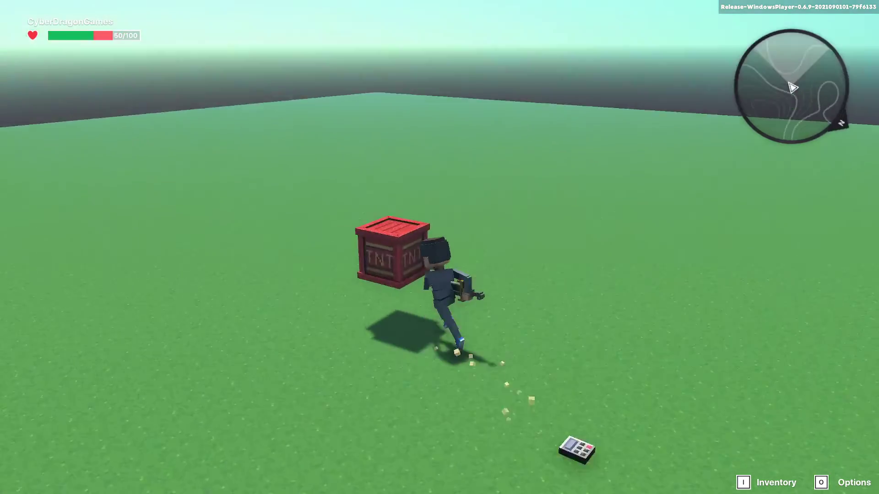
click(440, 247)
key(d)
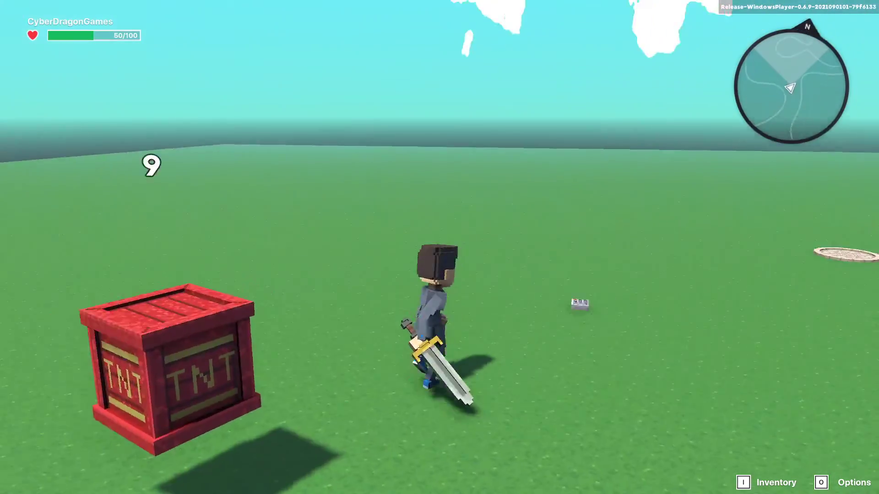
key(s)
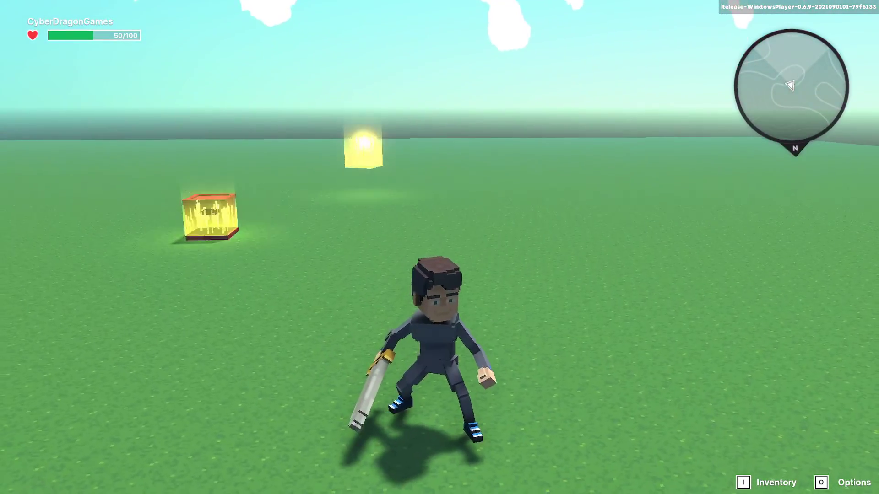
key(w)
key(w)
click(439, 247)
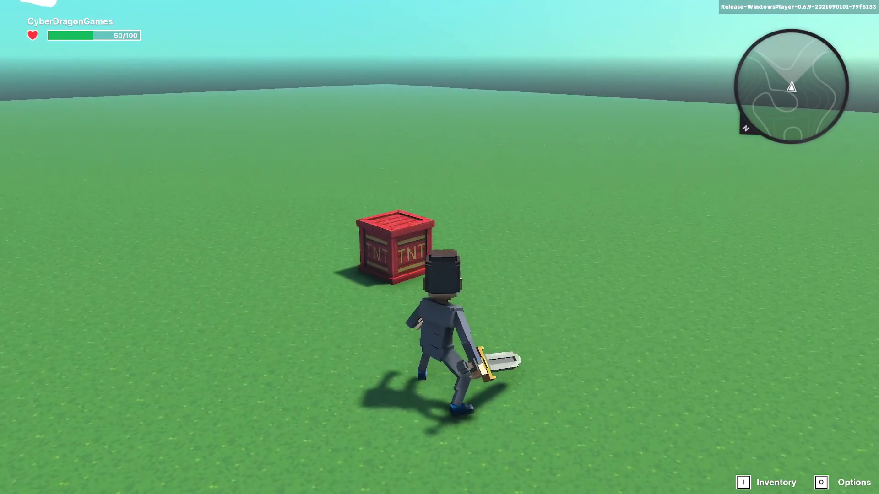